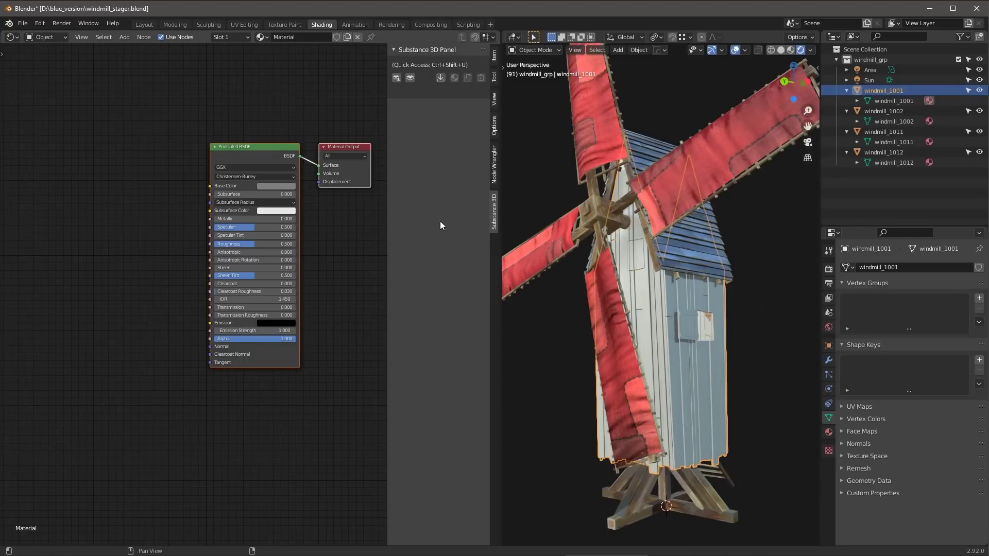
Check the Substance add-on in an enlarged Preferences window, then close it
left_click(40, 23)
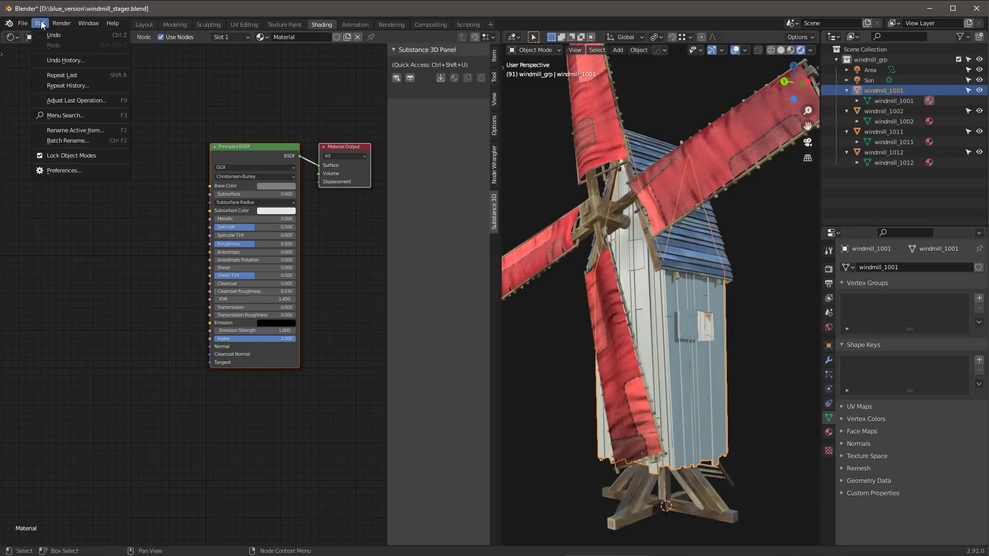
left_click(60, 170)
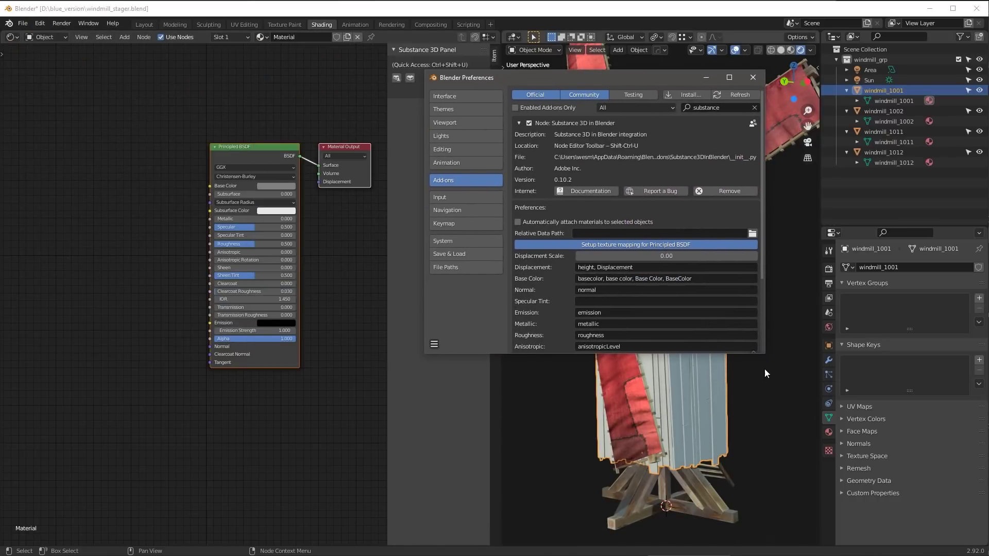
left_click_drag(762, 356, 858, 454)
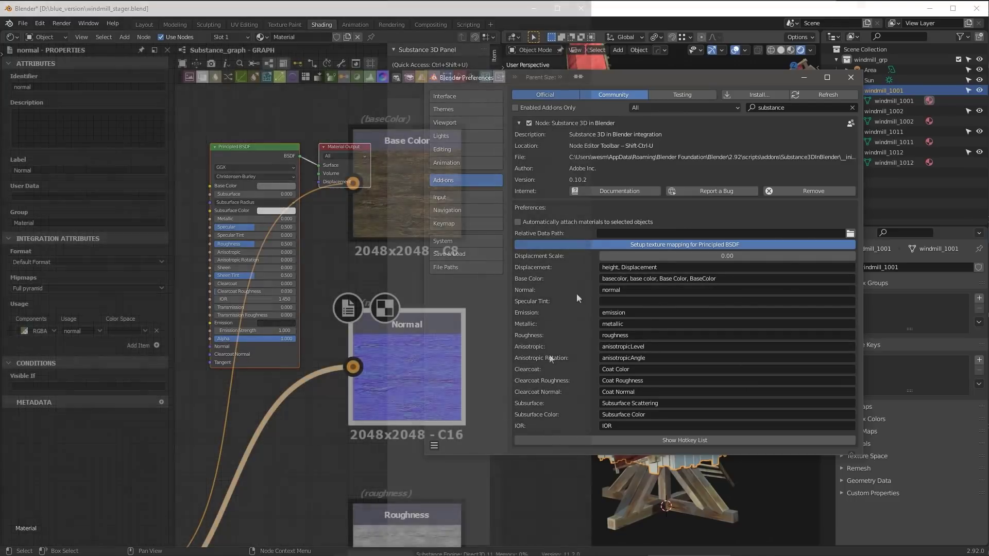
left_click(420, 180)
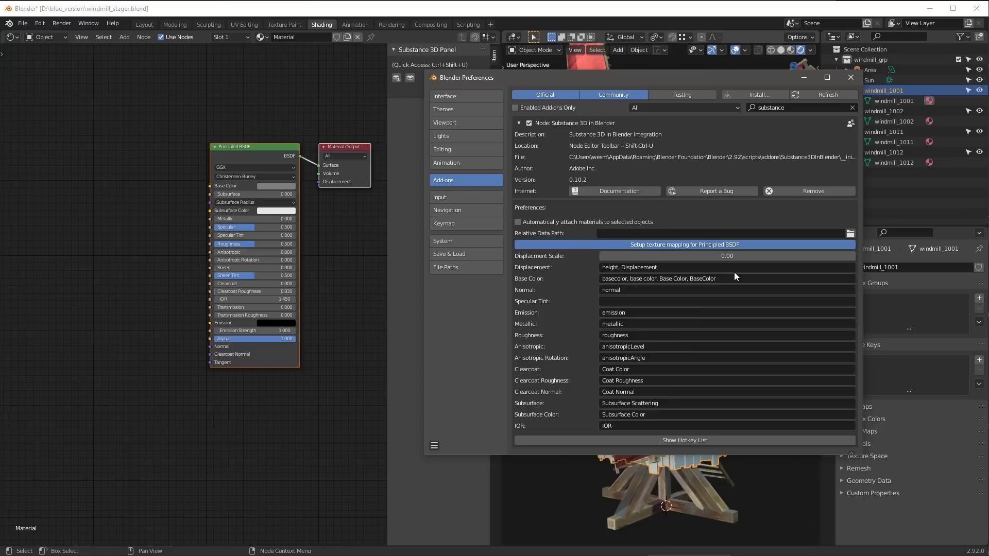
left_click(851, 78)
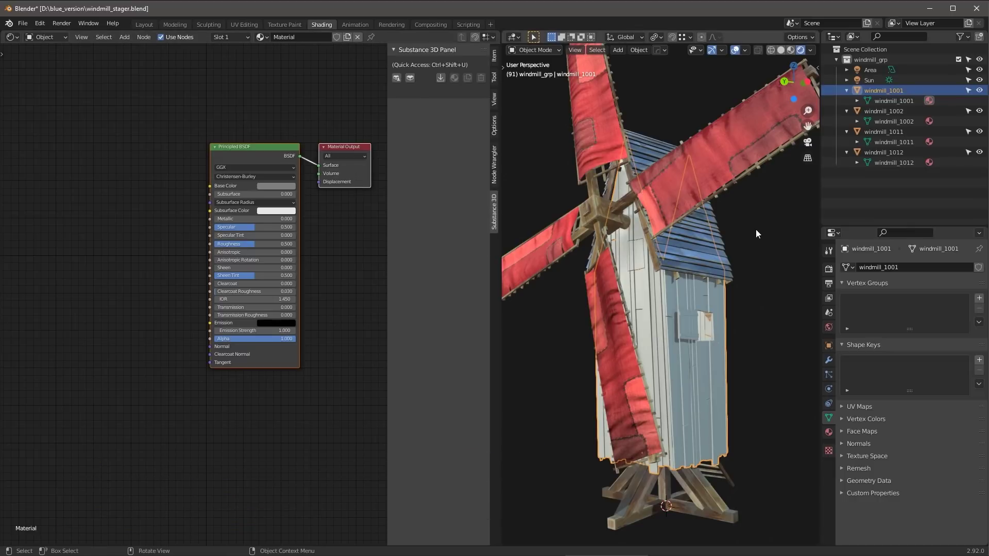
Switch the viewport sidebar to the Substance 3D tab, then hide the sidebar
key("n")
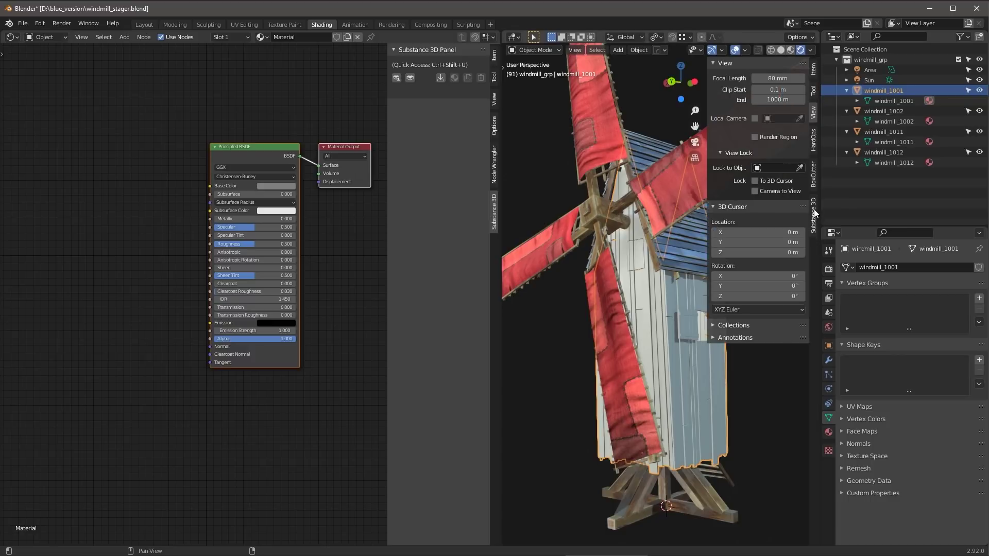
left_click(813, 210)
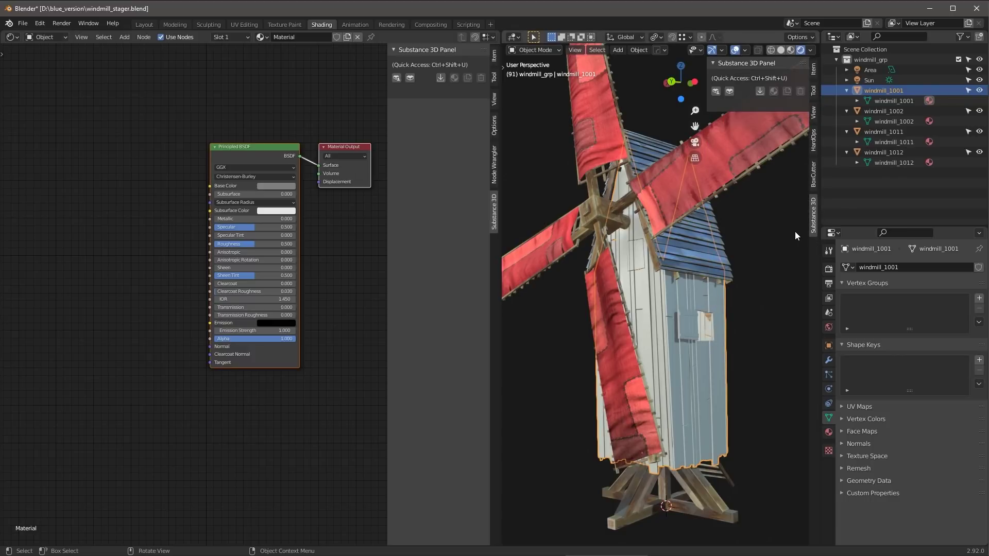
key("n")
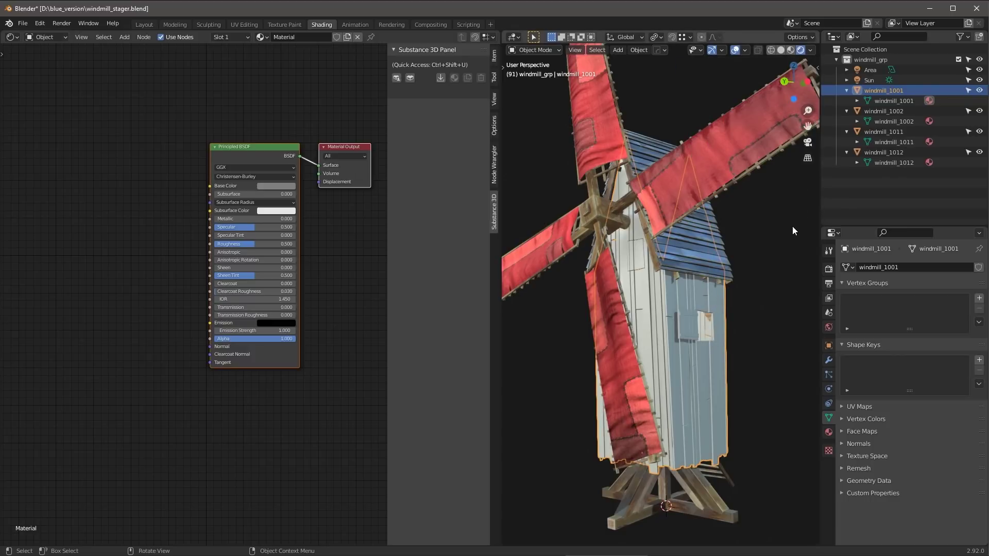
On the Substance 3D Share site, filter to naturalGrounds and search for 'wood'
left_click(396, 78)
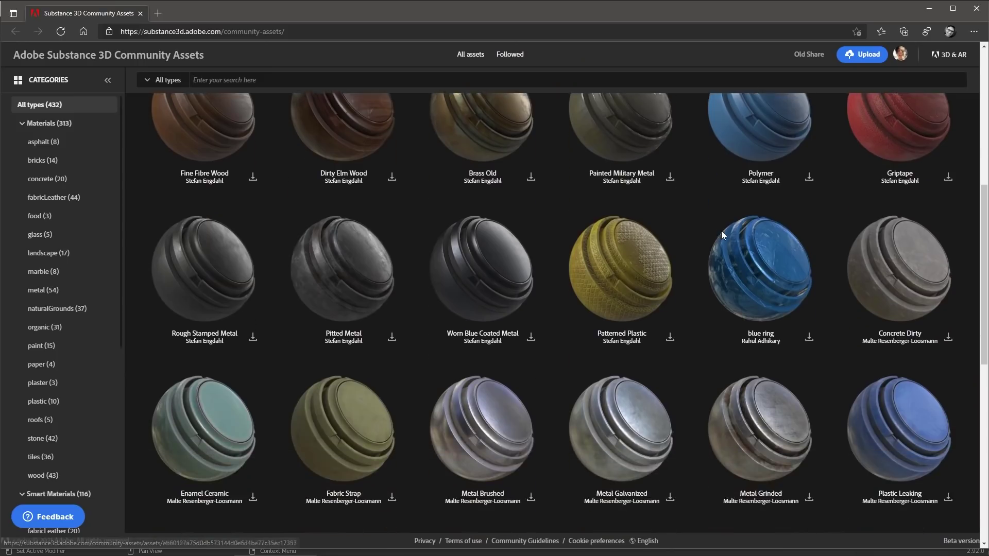
scroll(721, 237, "down", 5)
left_click(57, 308)
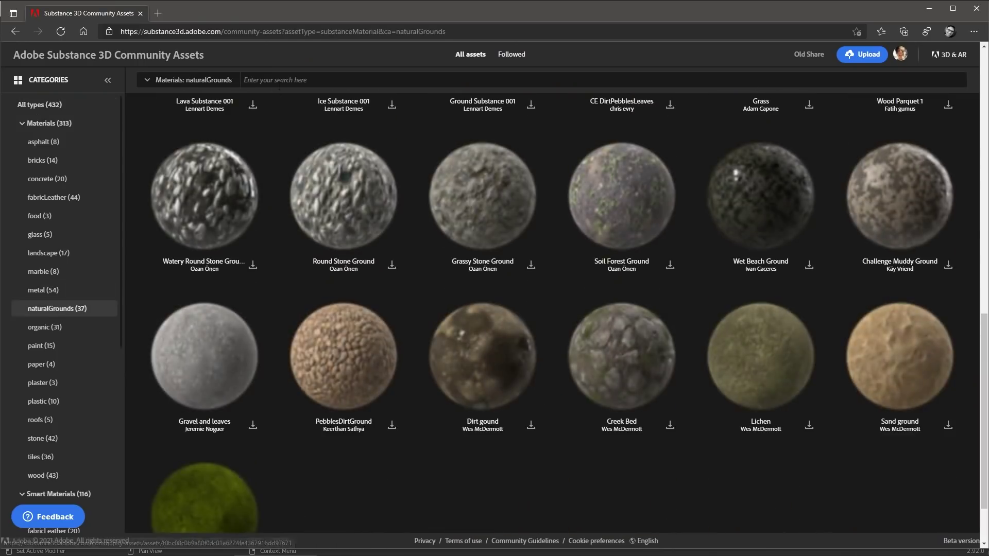
left_click(292, 79)
type("wood")
key("Return")
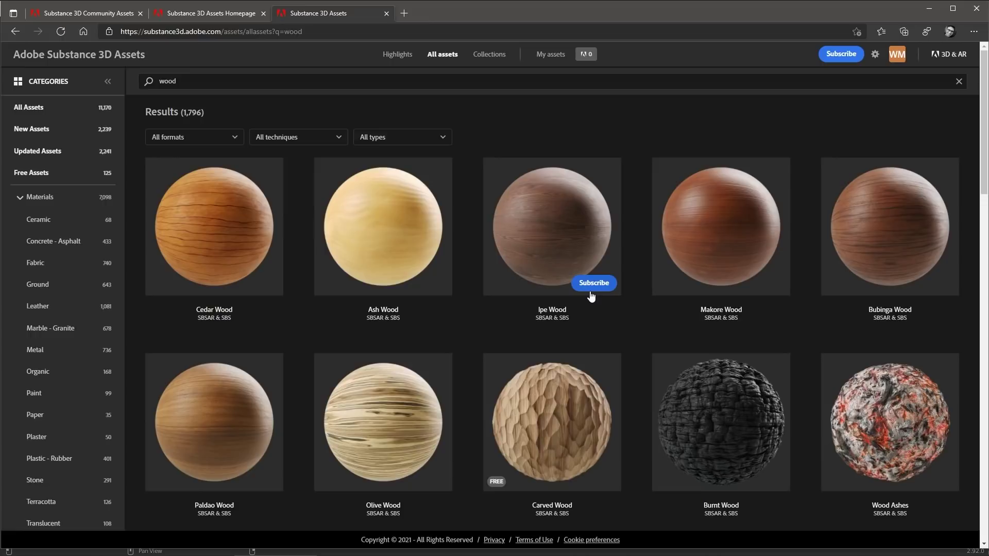
Browse the wood results, view the Rotten Wood material's details, then minimize the browser
scroll(592, 298, "down", 3)
scroll(592, 298, "down", 9)
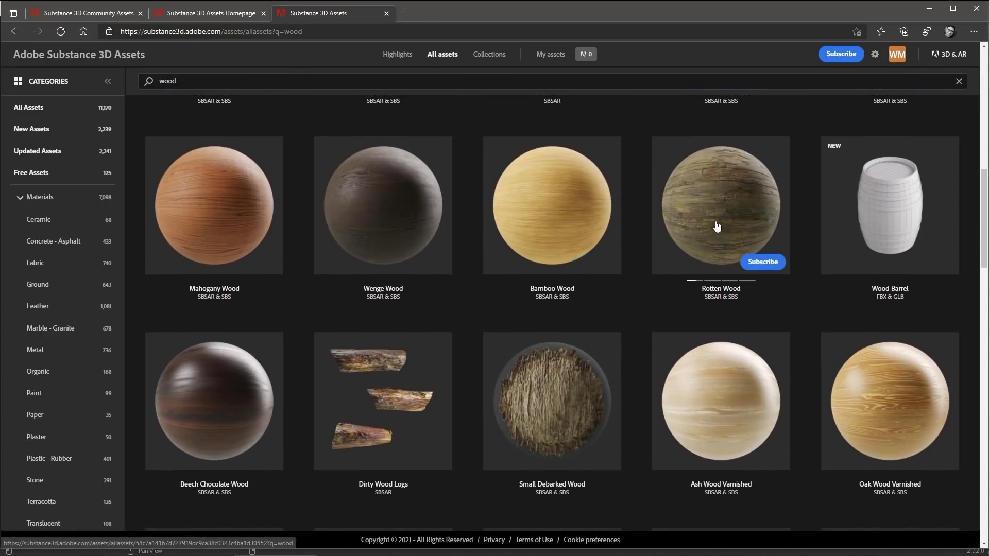
left_click(715, 211)
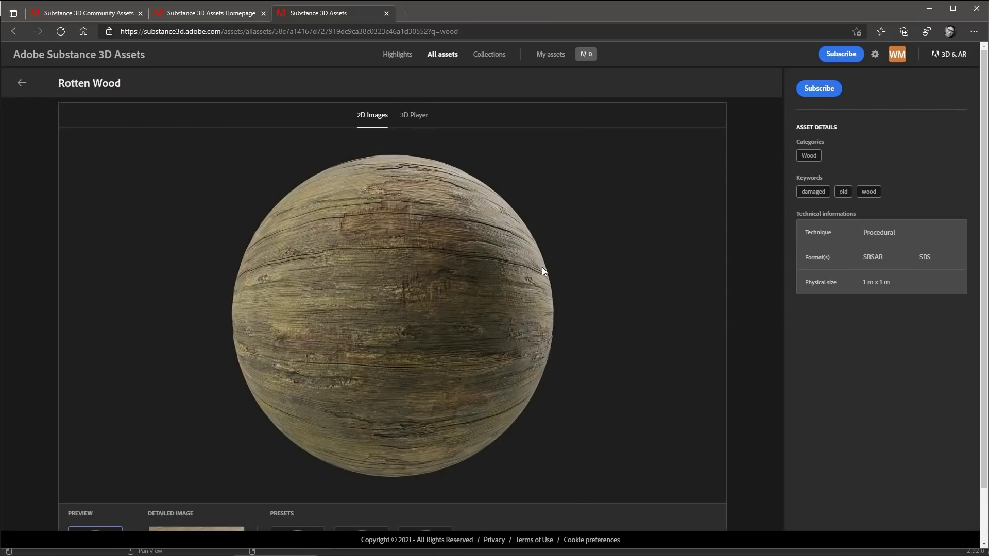
left_click(929, 9)
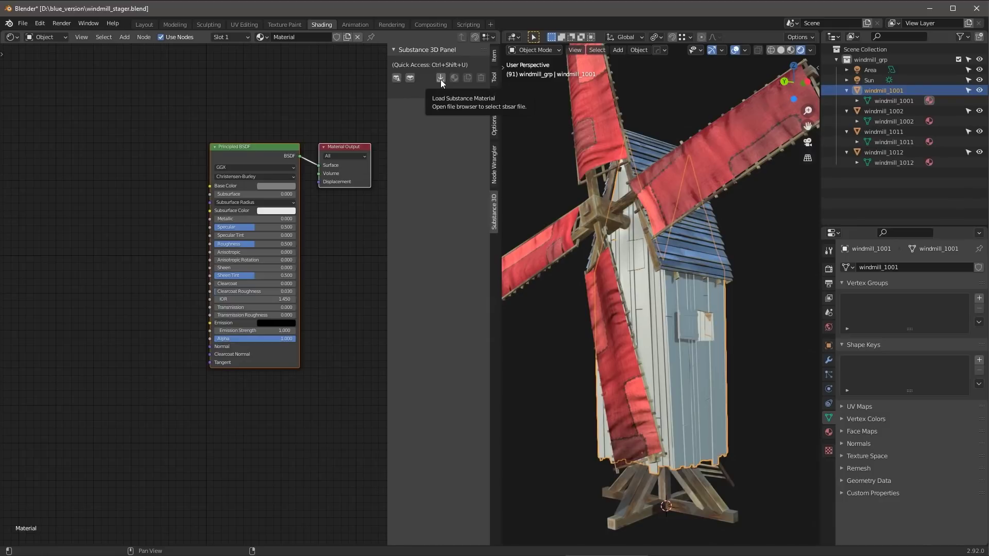
Load rotten_wood.sbsar into the Substance 3D panel and widen the panel
left_click(440, 78)
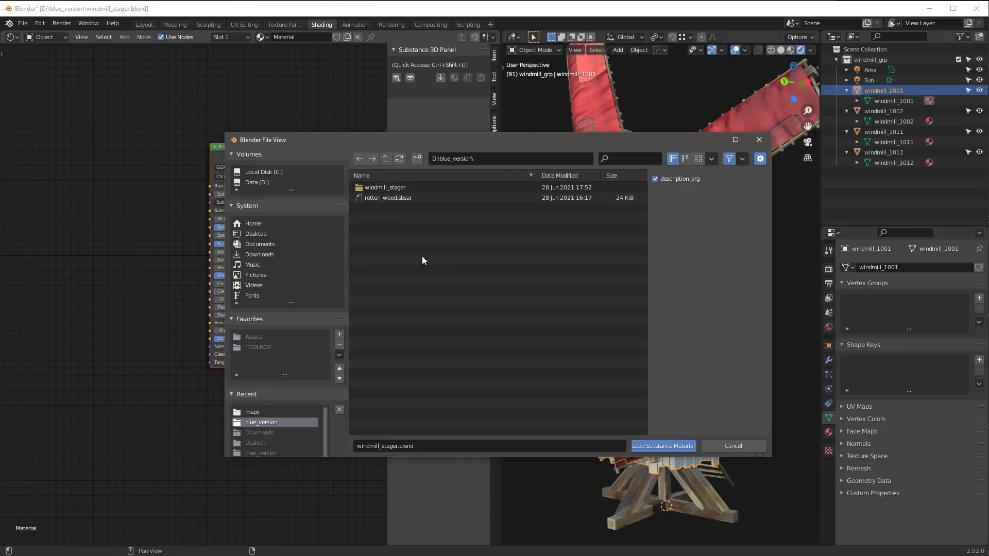
left_click(389, 200)
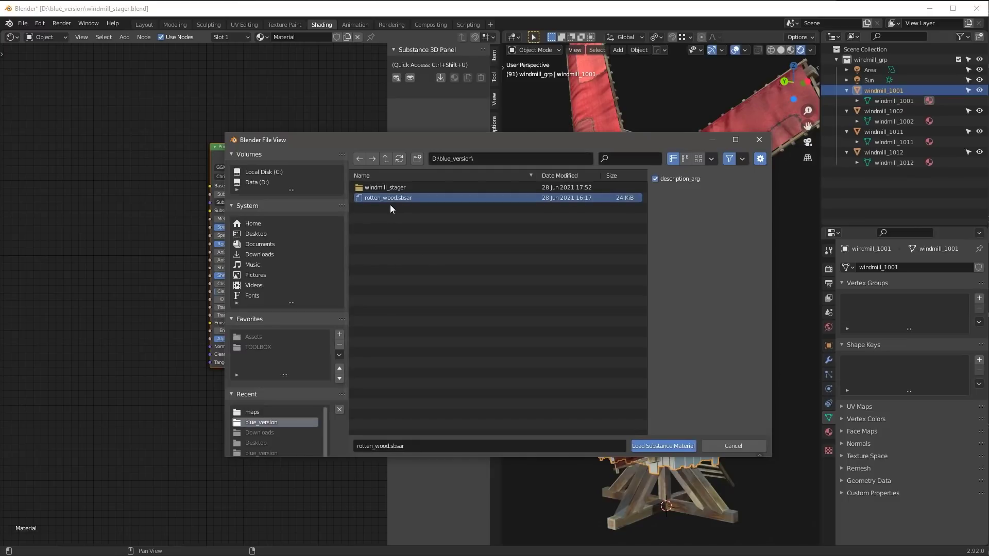
left_click(664, 446)
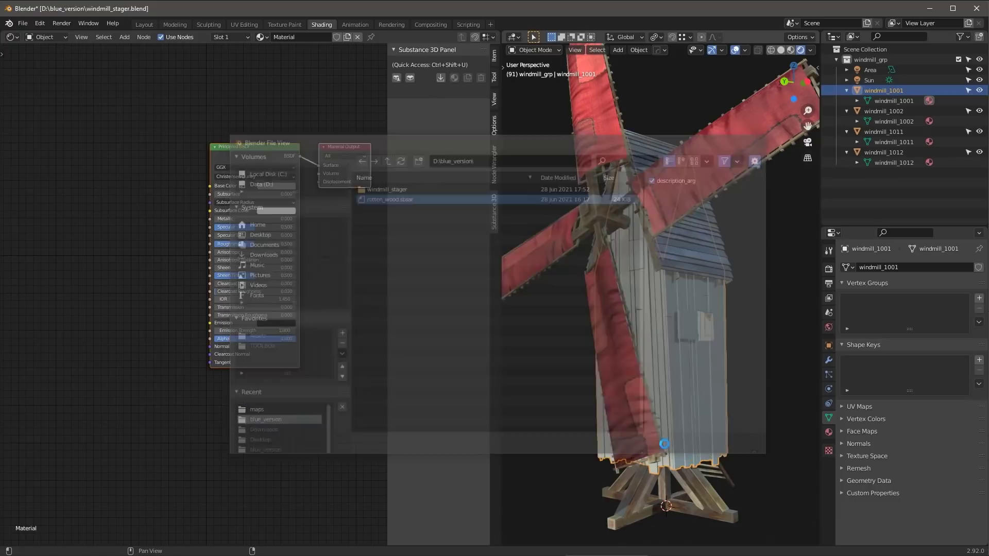
left_click_drag(387, 245, 351, 247)
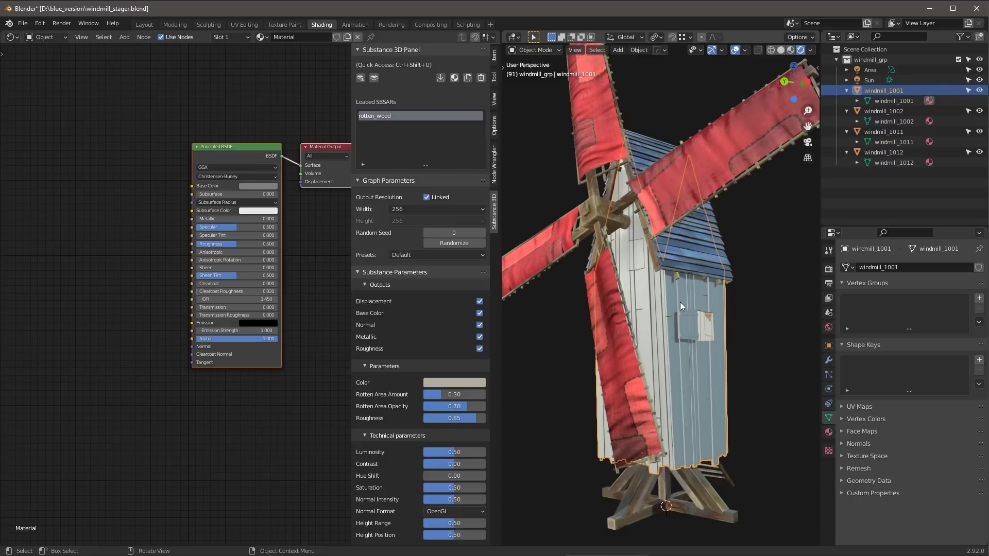
Attach the rotten_wood SBSAR as a material on windmill_1001
left_click(454, 77)
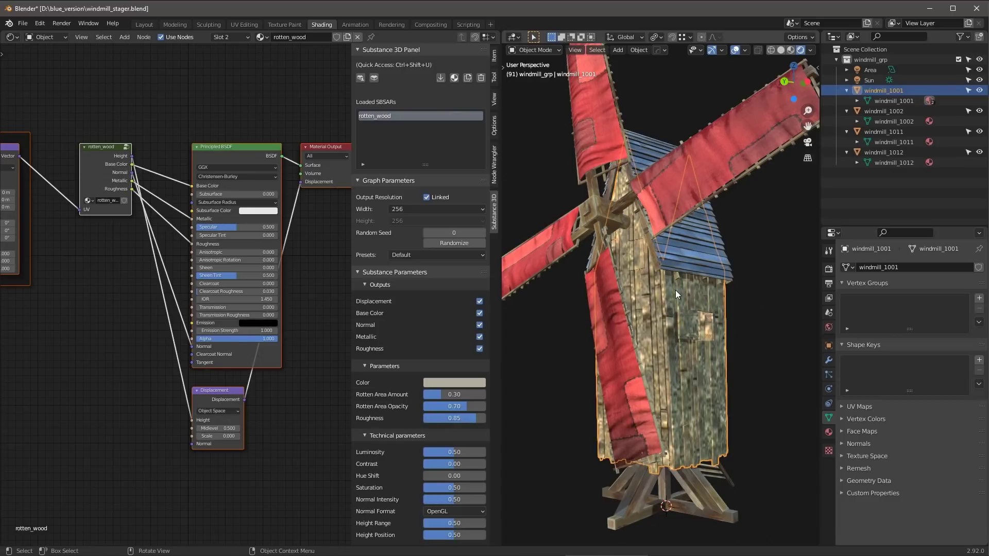
Pan and zoom the node graph to show the Mapping and rotten_wood nodes
scroll(326, 306, "down", 4)
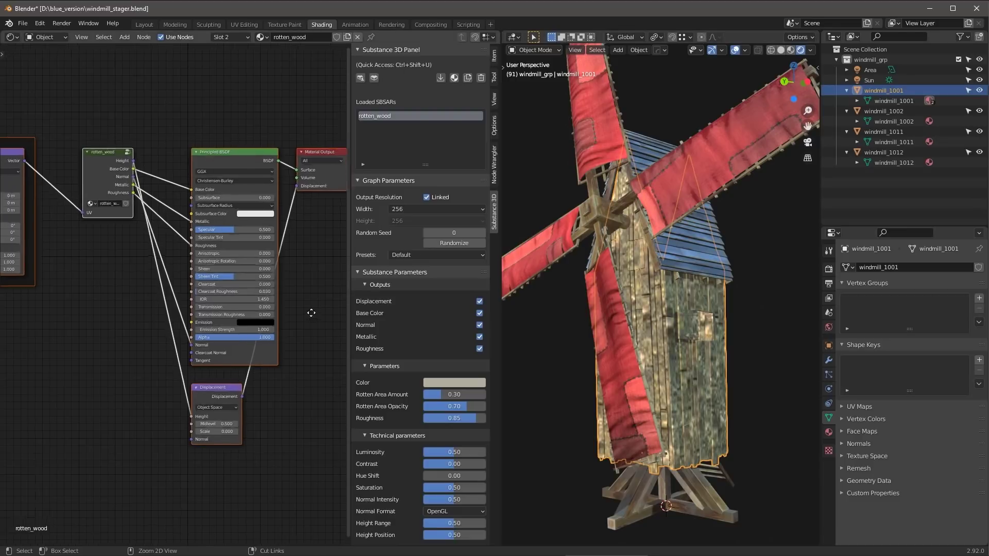
middle_click_drag(283, 289, 327, 289)
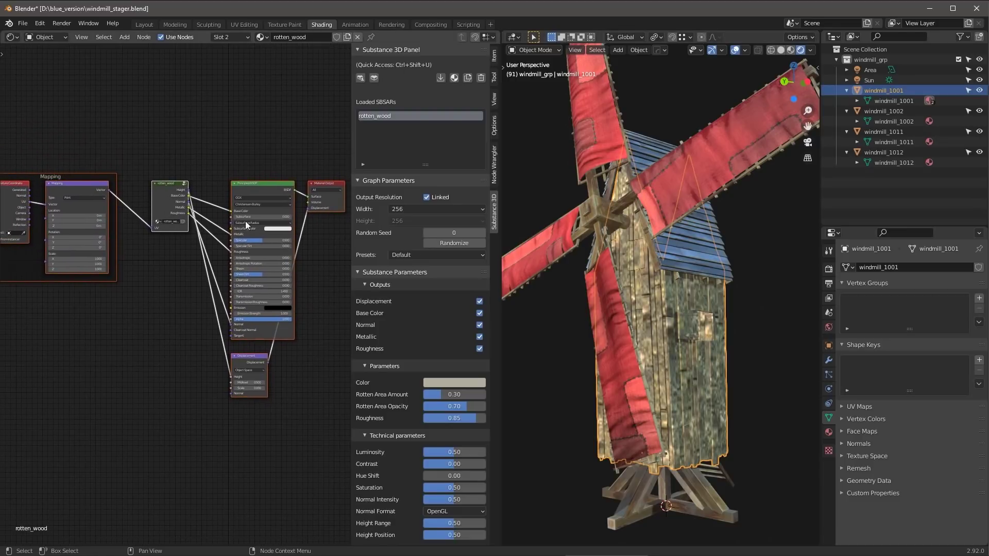
scroll(181, 232, "up", 3)
middle_click_drag(161, 258, 267, 282)
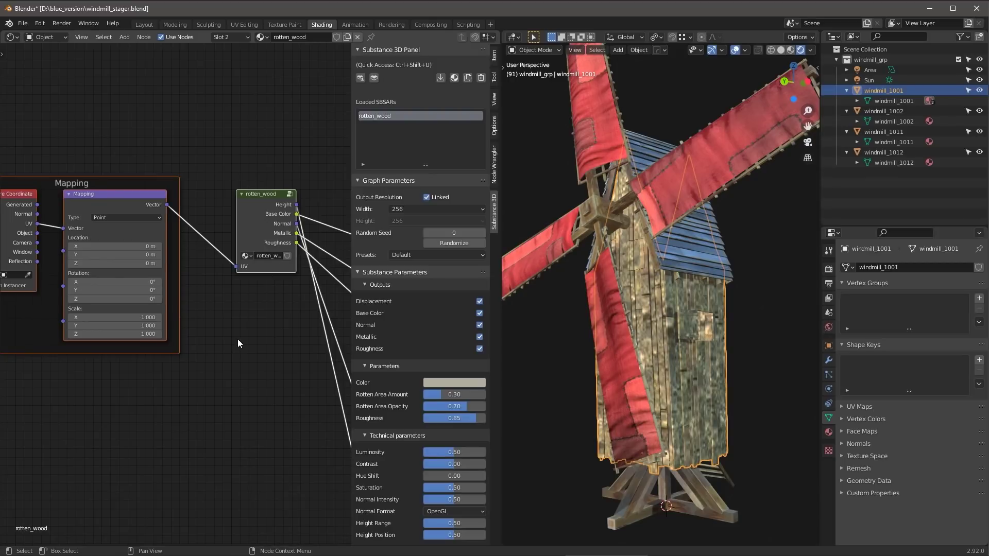
middle_click_drag(262, 212, 267, 195)
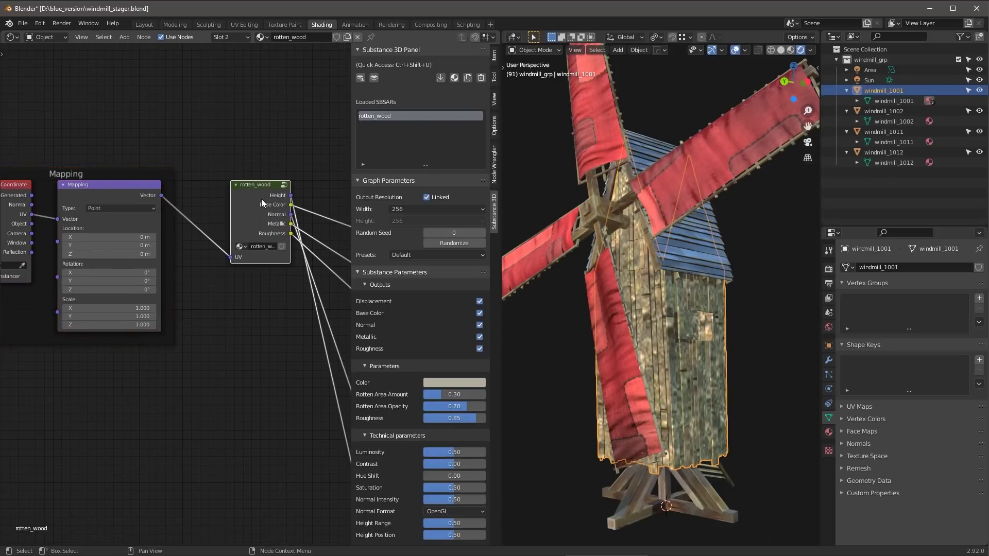
Inspect the Textures frame inside the rotten_wood group, then return to the material tree
key("Tab")
key("KP_Decimal")
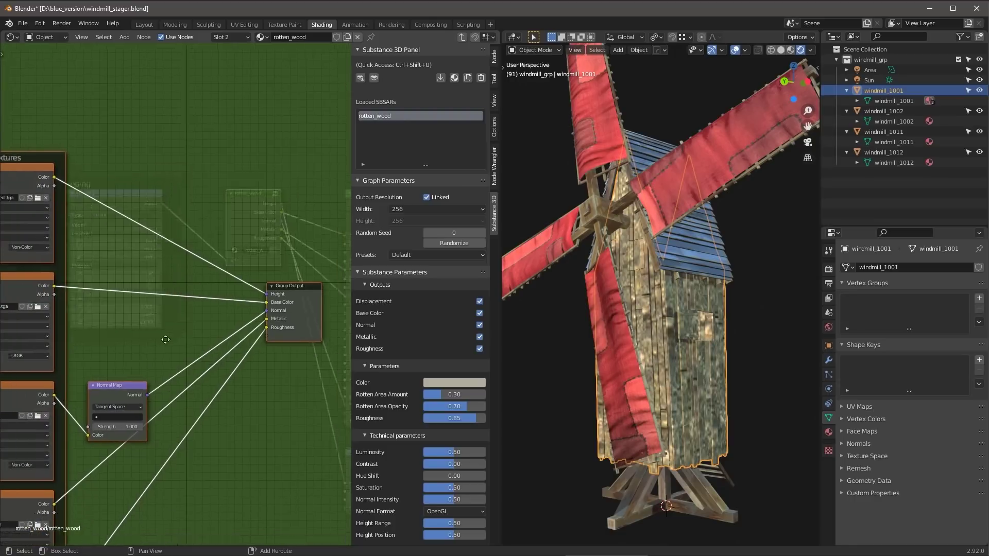
middle_click_drag(274, 381, 281, 358)
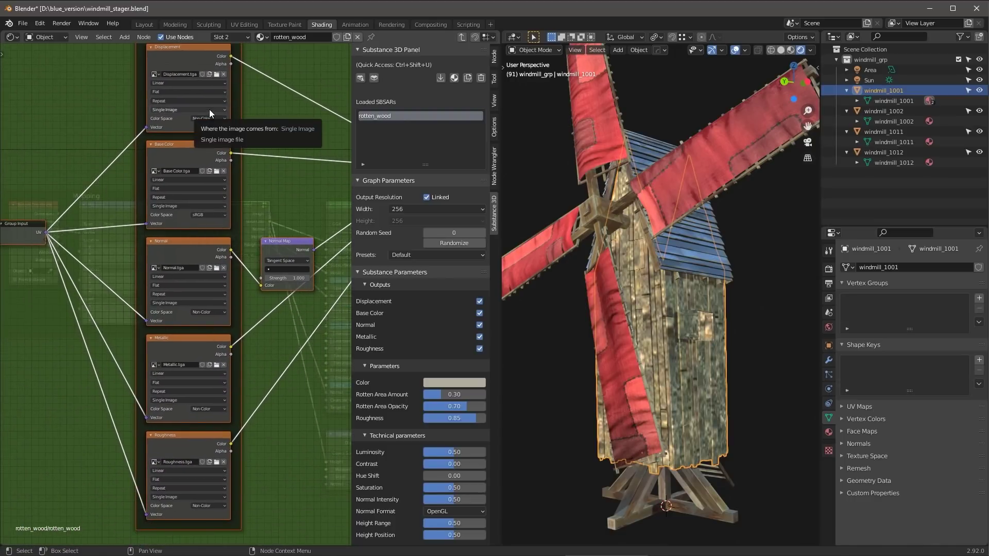
key("Tab")
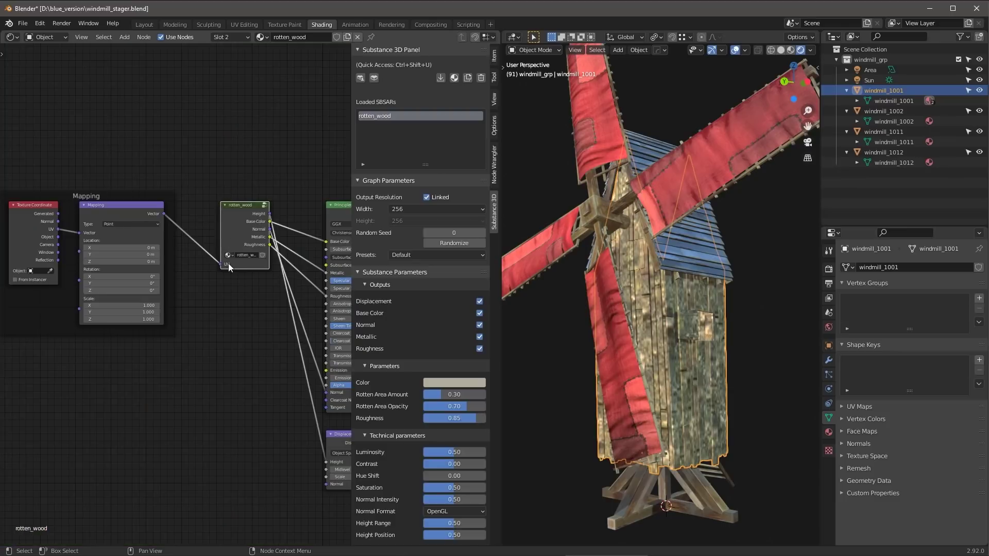
scroll(276, 246, "right", 5, "ctrl")
scroll(278, 226, "down", 2, "shift")
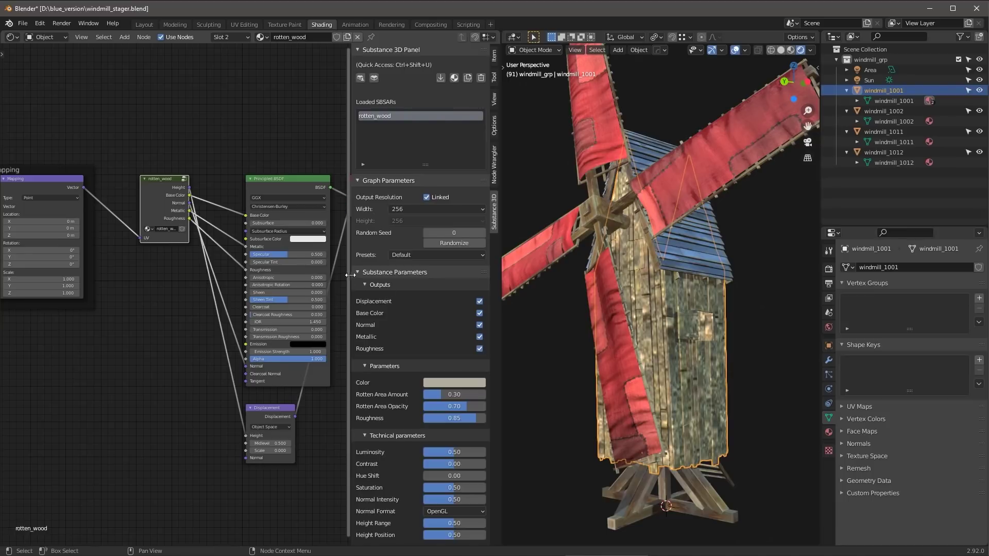
Set the rotten_wood output width to 1024 and check the sharper planks on the windmill
left_click(412, 209)
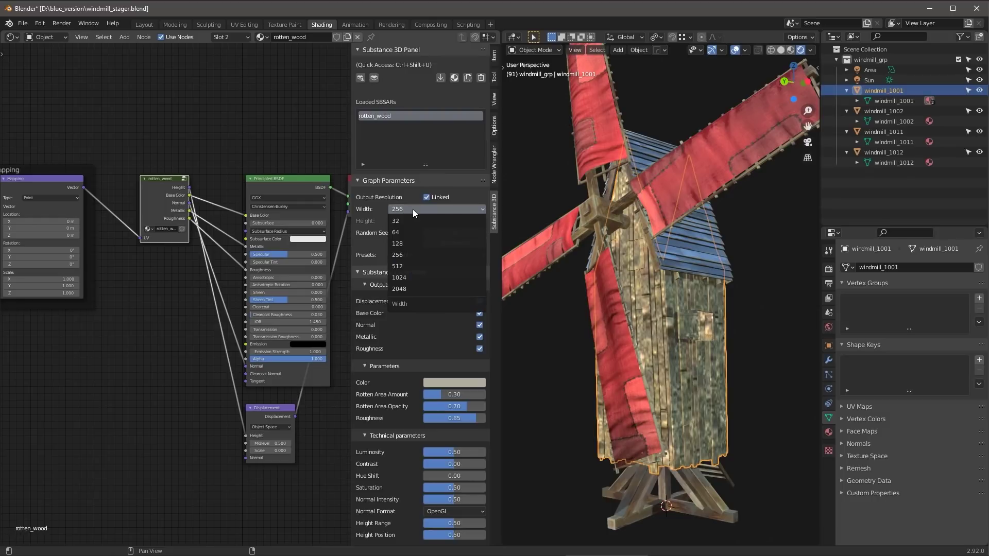
left_click(410, 278)
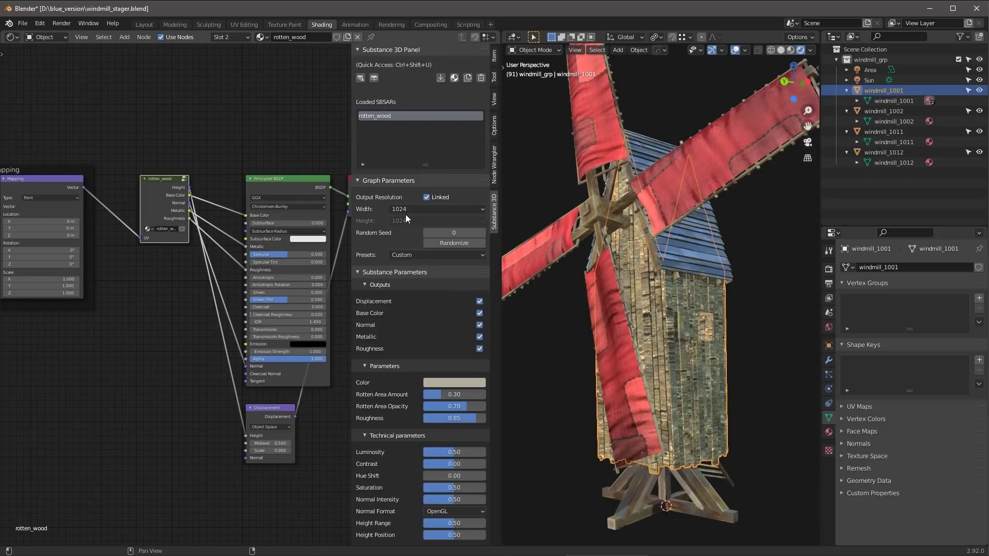
middle_click_drag(681, 317, 690, 352)
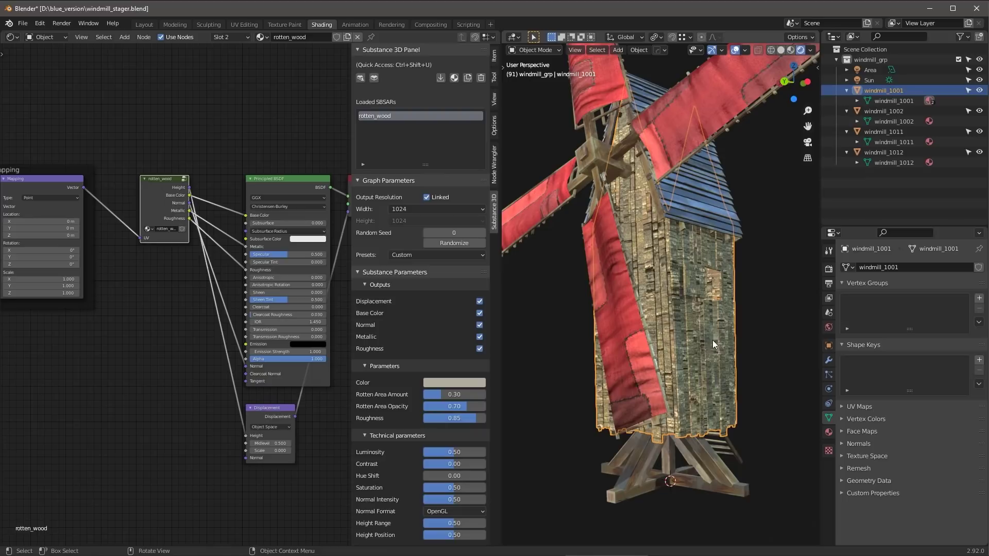
Set the Mapping node's Z rotation to 90° and view the now-vertical planks
middle_click_drag(70, 337, 227, 315)
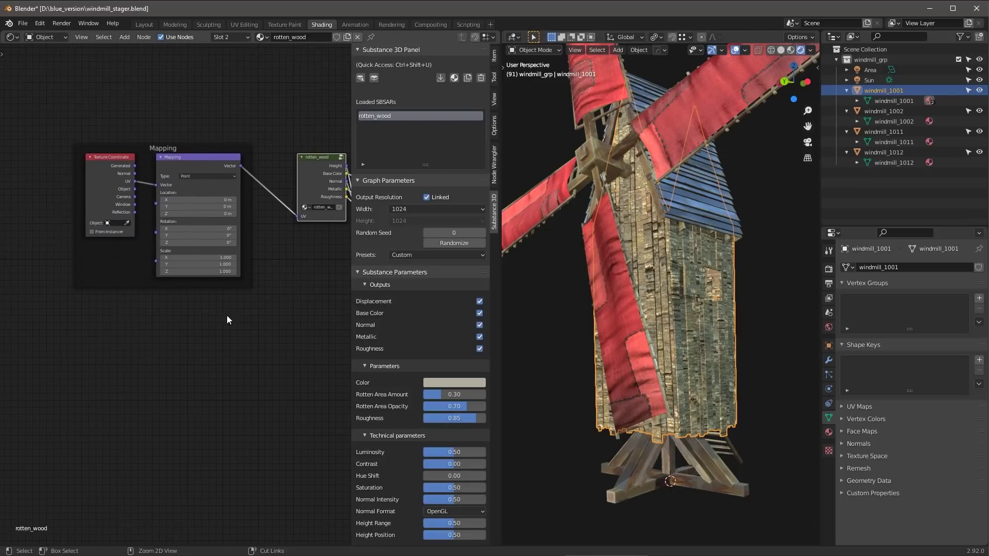
scroll(227, 315, "up", 2)
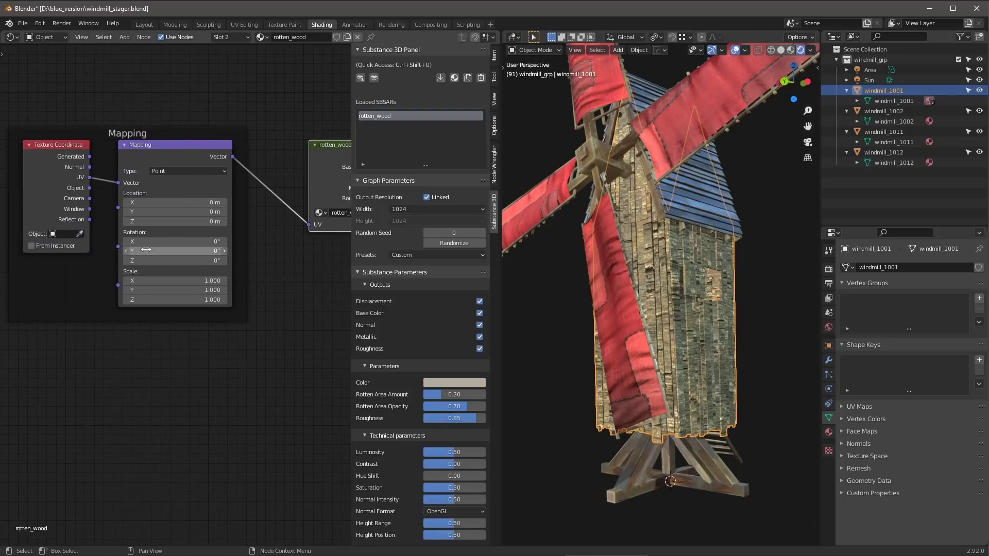
left_click(219, 260)
type("90")
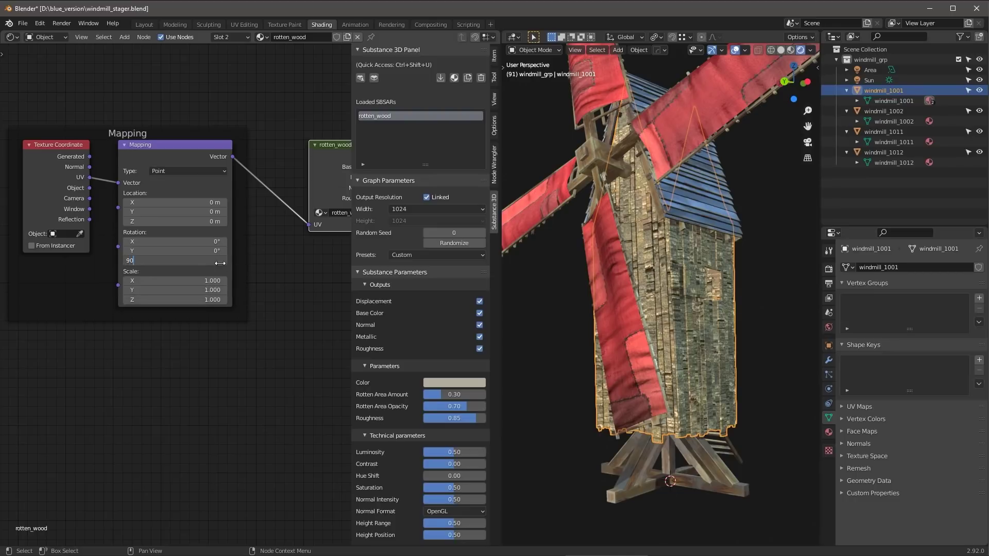
key("Return")
scroll(758, 329, "up", 3)
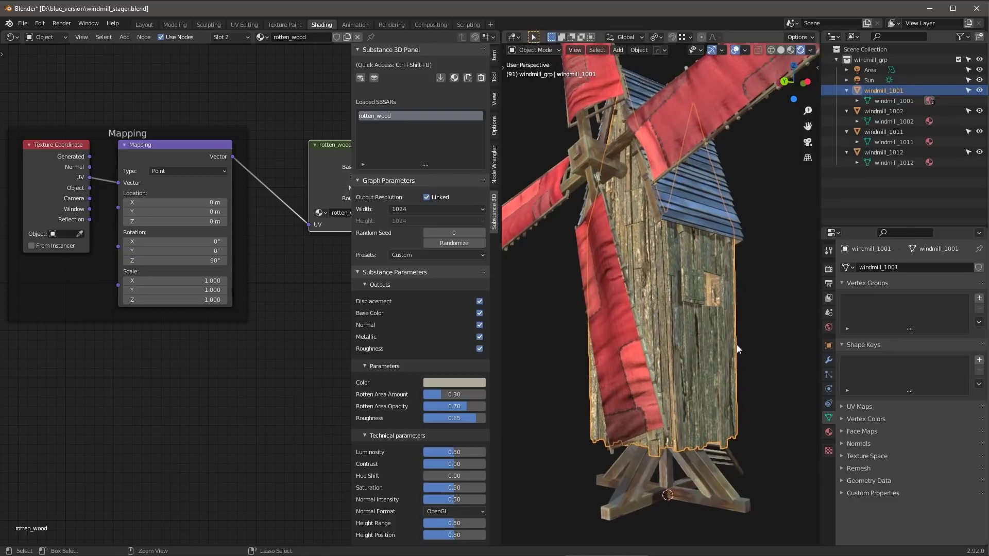
mouse_move(736, 349)
middle_mouse_down()
mouse_move(712, 357)
mouse_move(750, 365)
mouse_move(722, 330)
mouse_move(744, 333)
mouse_move(730, 337)
middle_mouse_up()
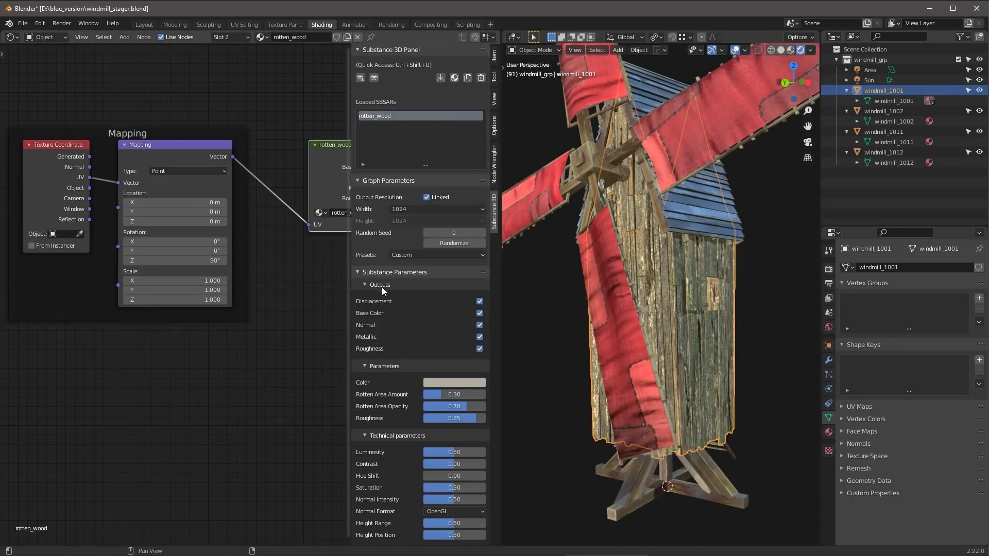
Uncheck the Base Color output so the windmill body turns white
middle_click_drag(290, 303, 159, 271)
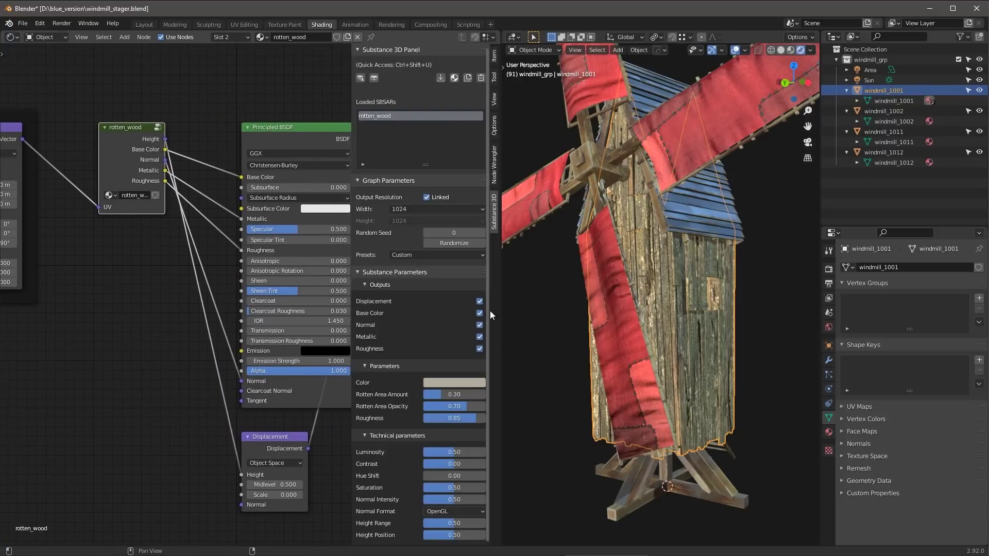
left_click(373, 312)
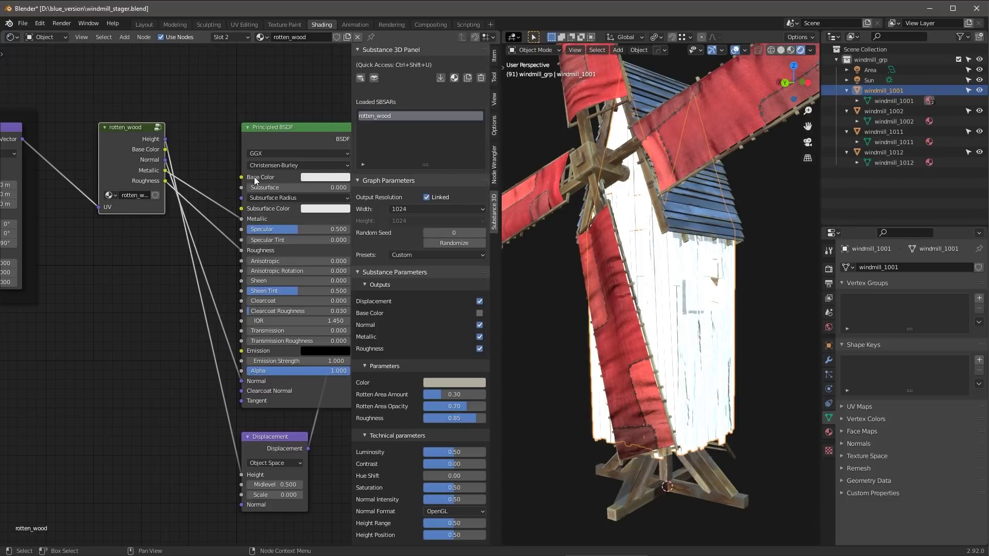
Re-enable Base Color, darken the rotten_wood Color, and raise Rotten Area Amount to 0.76
left_click(479, 314)
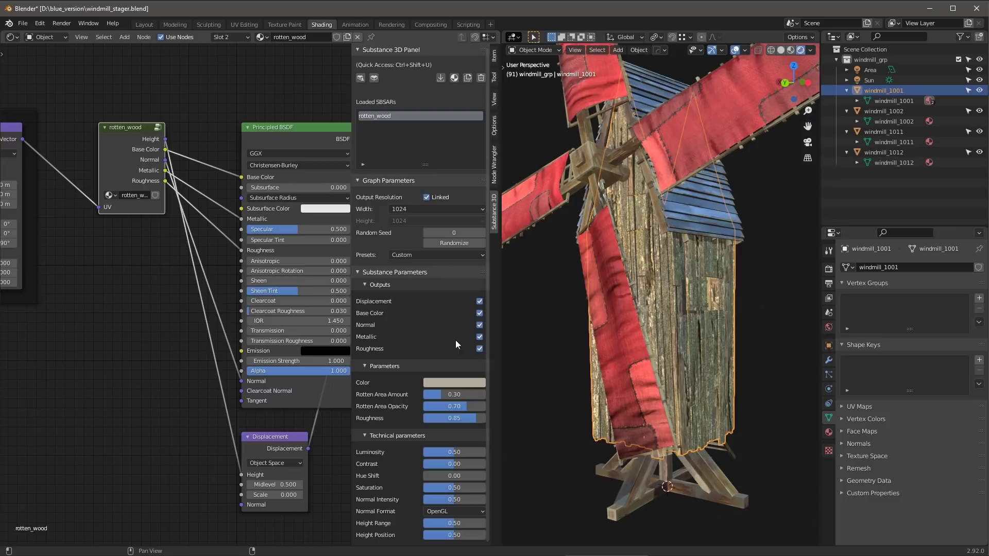
left_click(368, 284)
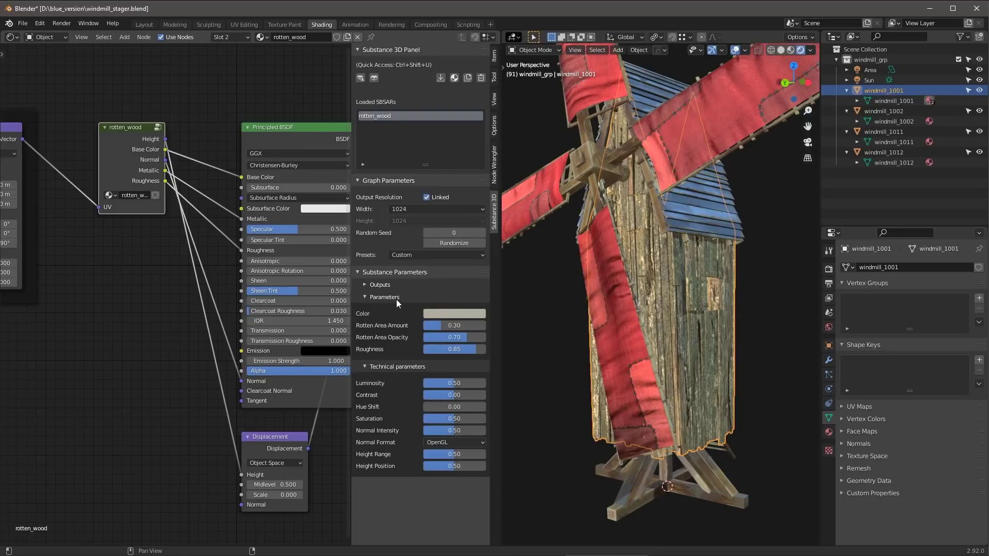
scroll(586, 336, "up", 2)
left_click(432, 314)
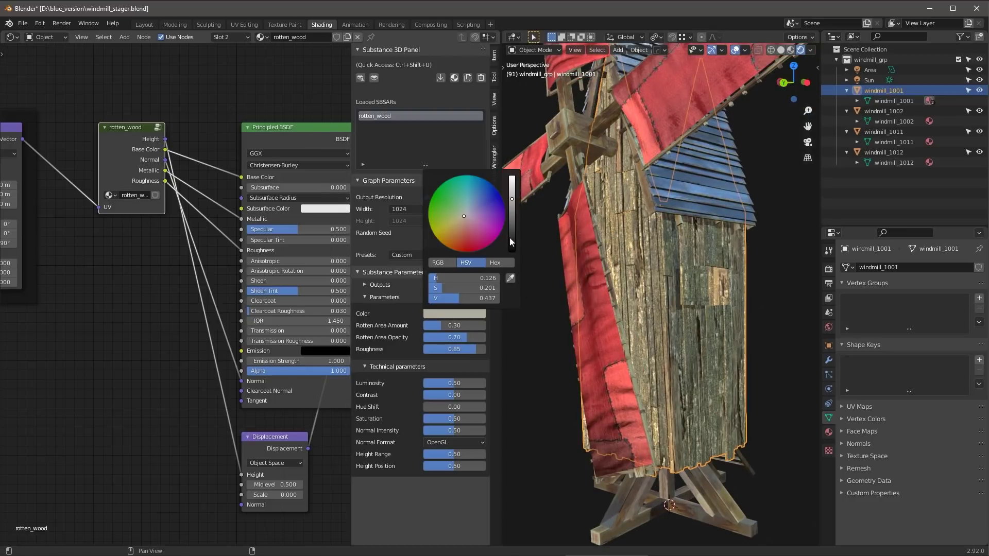
left_click_drag(512, 205, 512, 212)
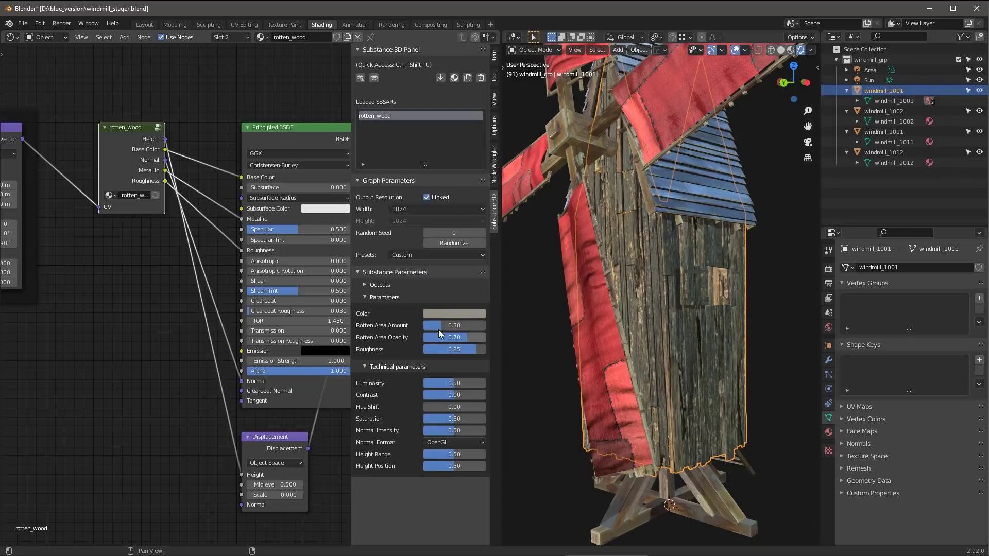
left_click_drag(440, 326, 485, 337)
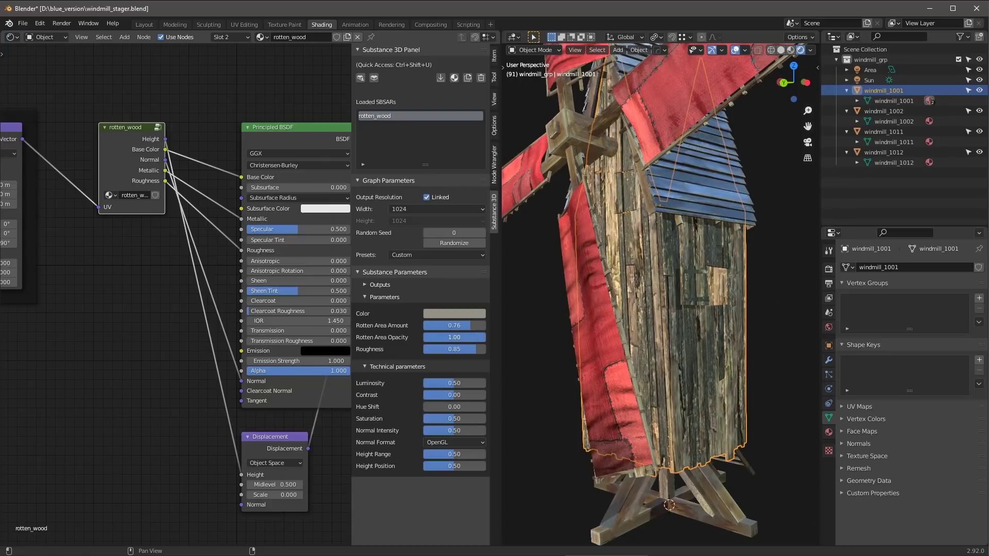
middle_click_drag(720, 363, 691, 321)
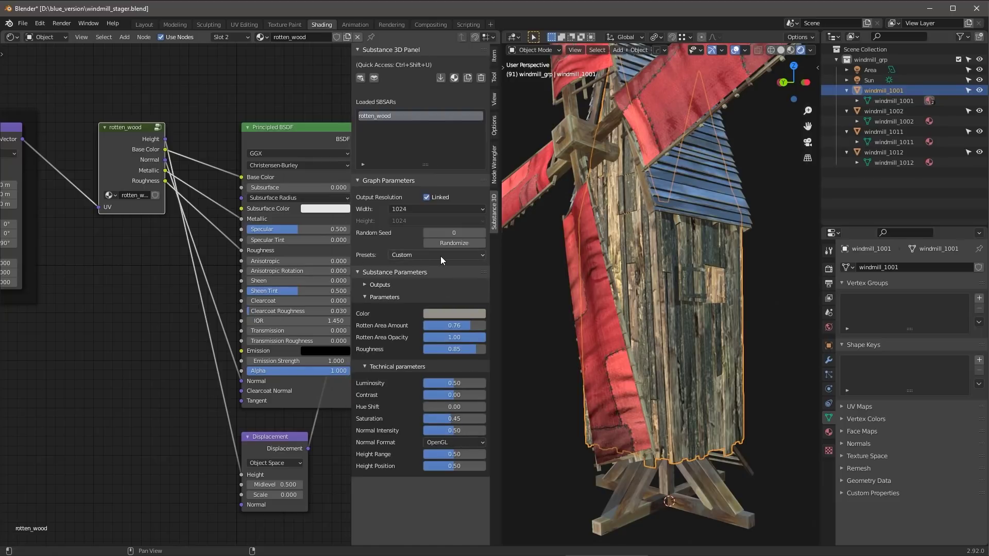
left_click(481, 253)
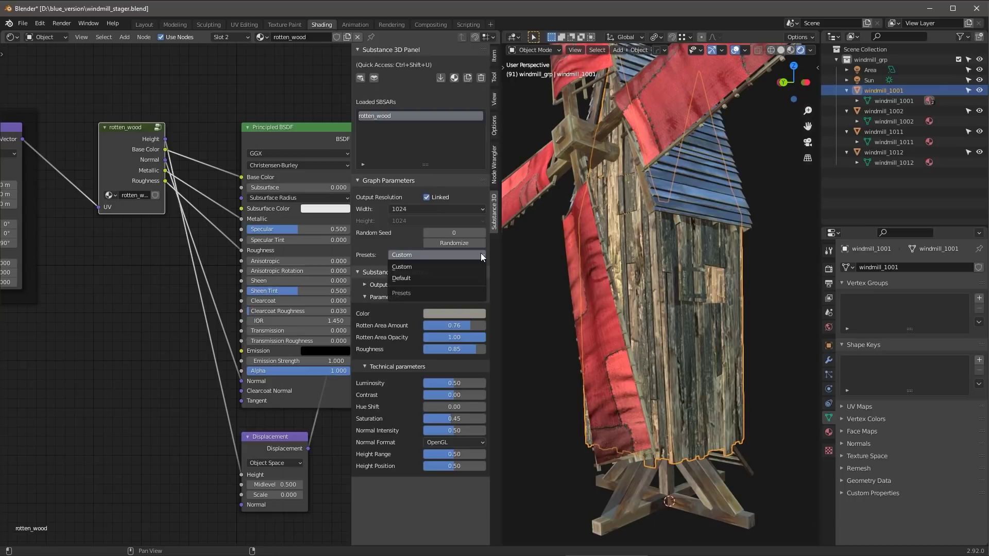
left_click(401, 280)
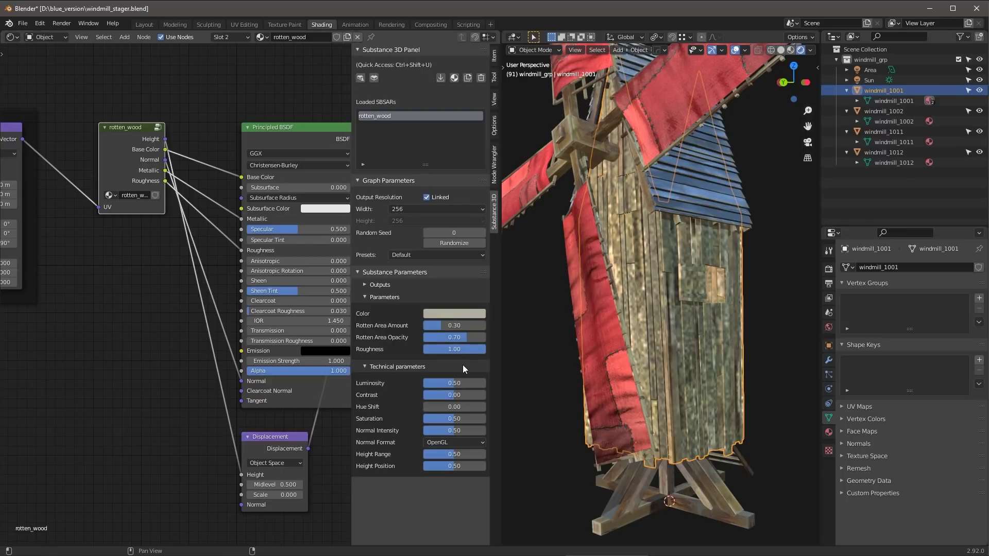
left_click(408, 255)
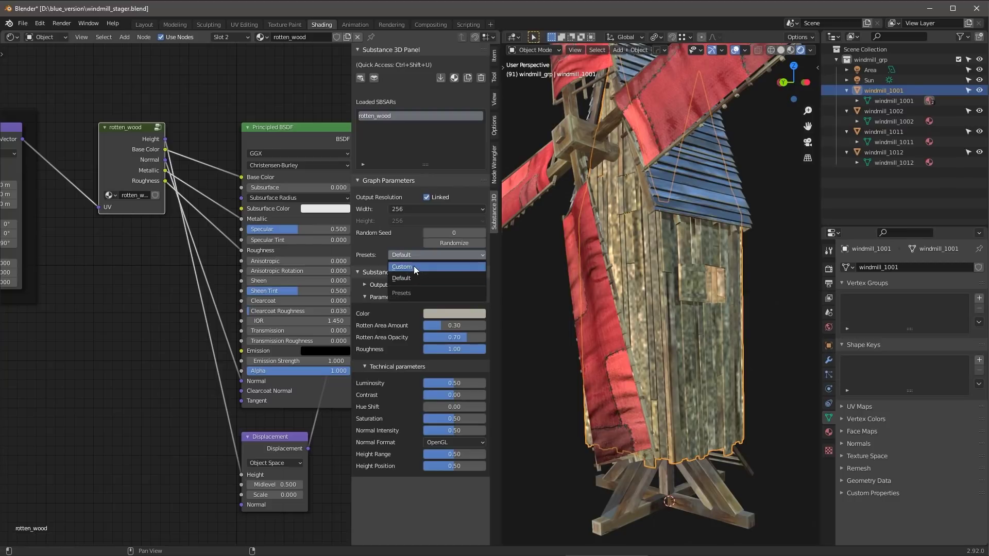
left_click(415, 268)
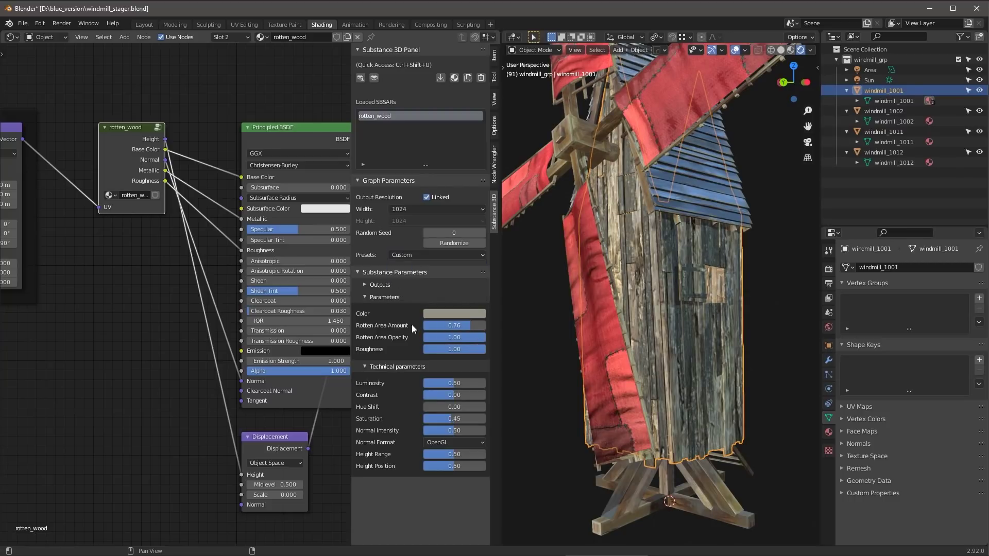
middle_click_drag(669, 332, 697, 337)
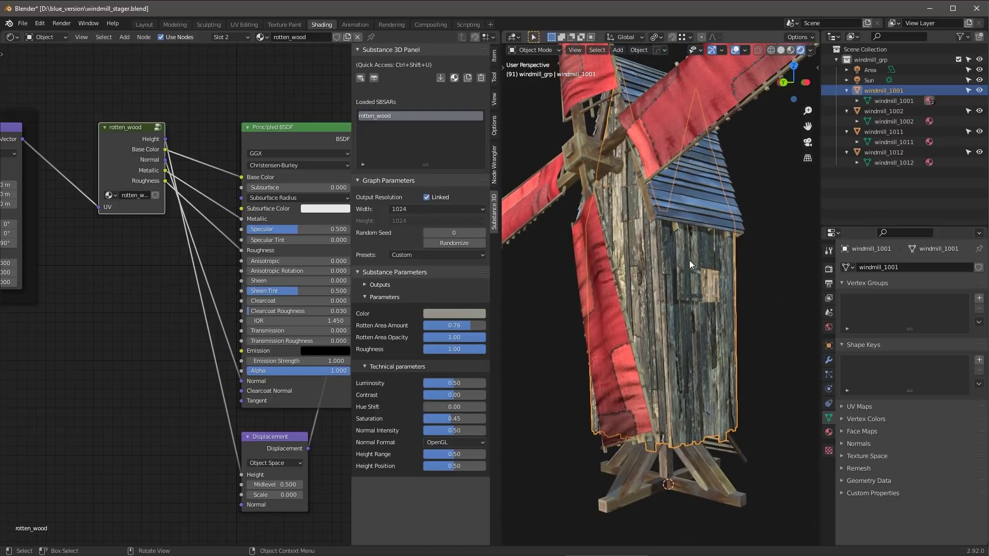
Select windmill_1011 and assign it the existing rotten_wood material from the Browse Material list
left_click(828, 432)
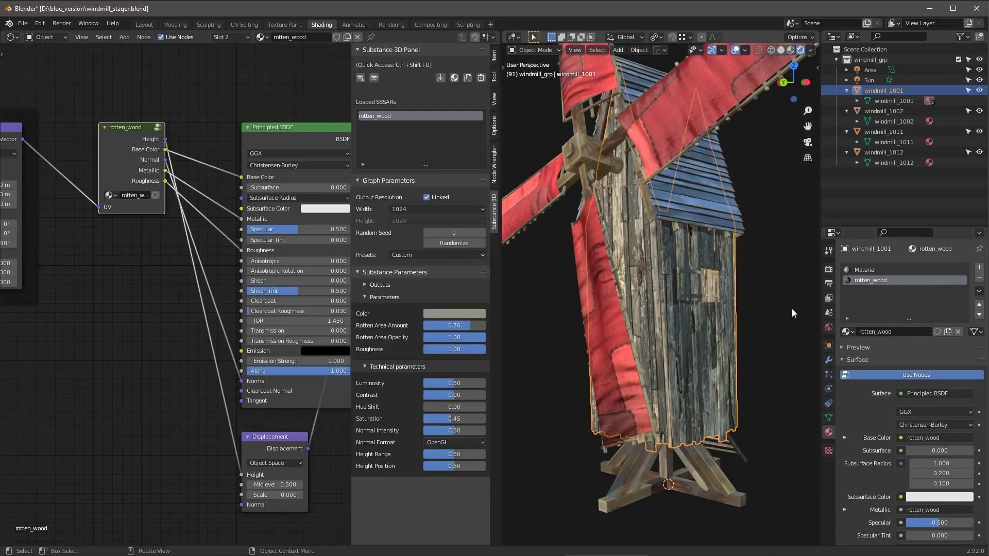
middle_click_drag(778, 234, 693, 203)
left_click(681, 192)
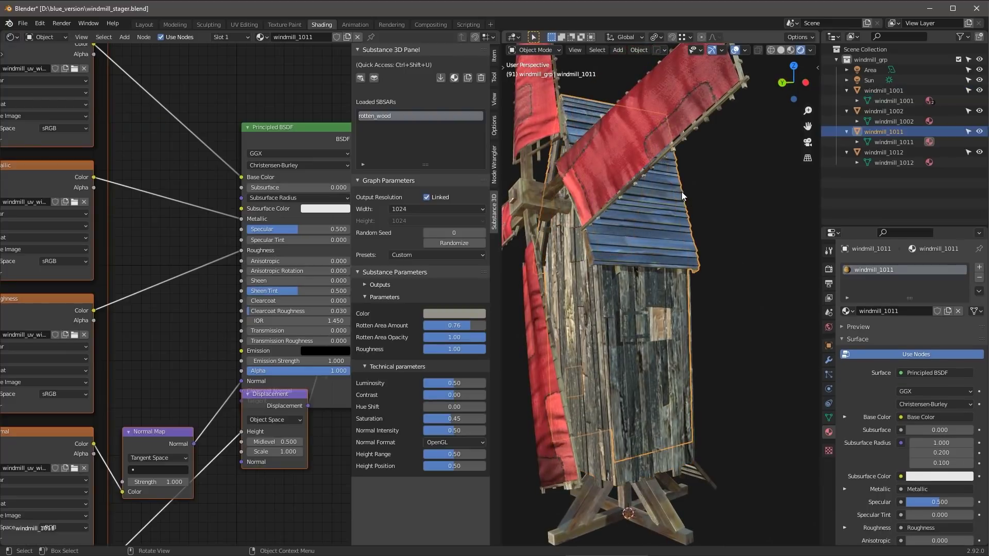
left_click(846, 311)
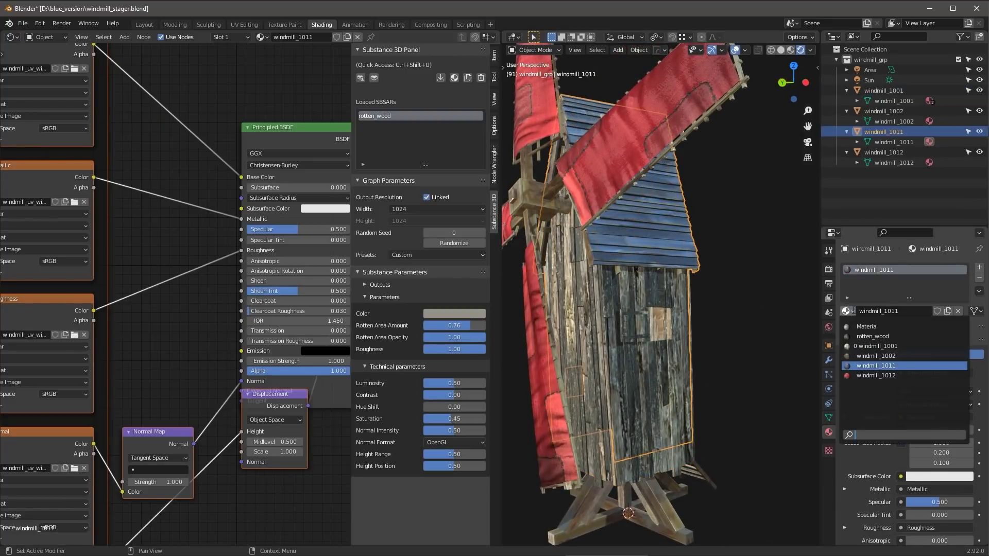
left_click(885, 337)
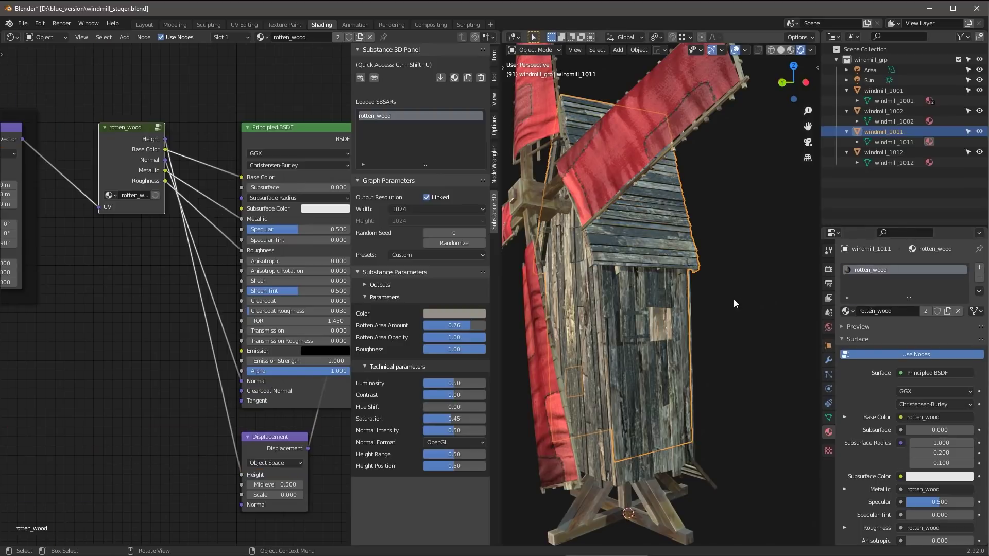
key("ctrl")
Duplicate the wall's rotten_wood Substance as rotten_wood_1 and attach it to windmill_1011 as its material
left_click(659, 278)
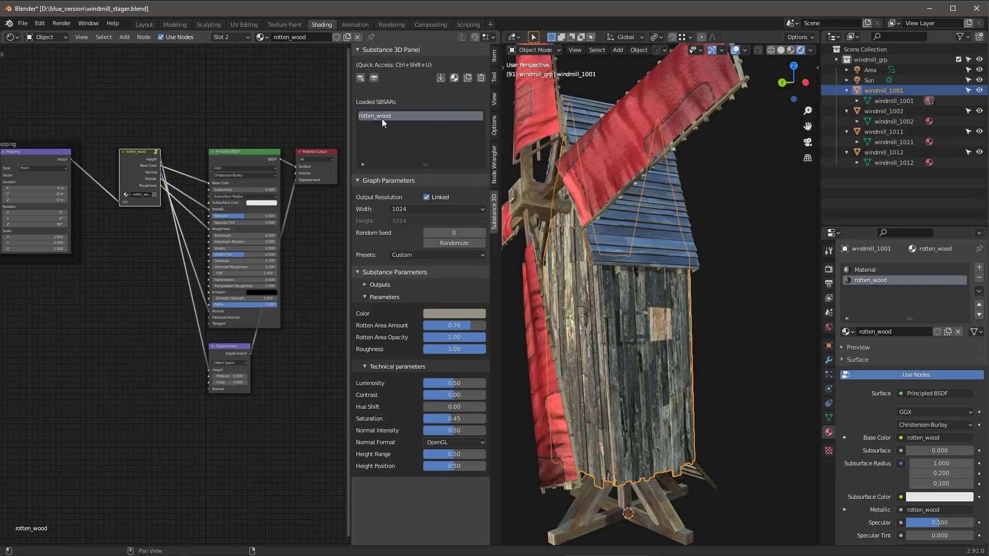
left_click(471, 78)
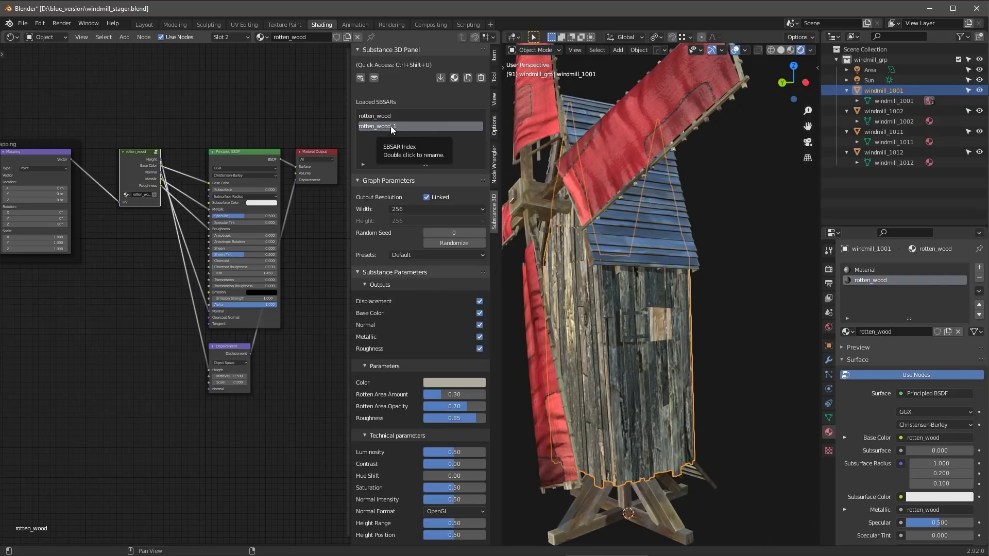
left_click(680, 205)
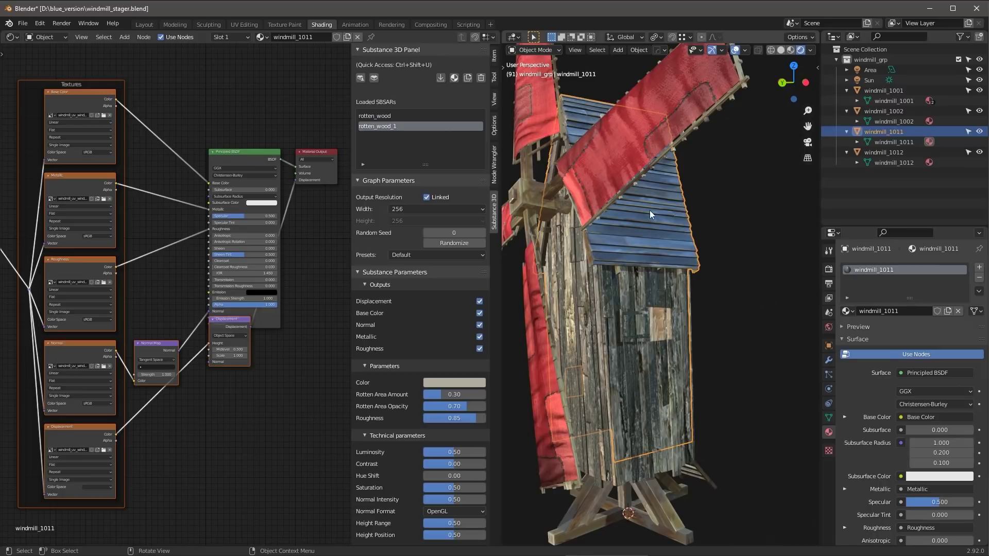
left_click(454, 78)
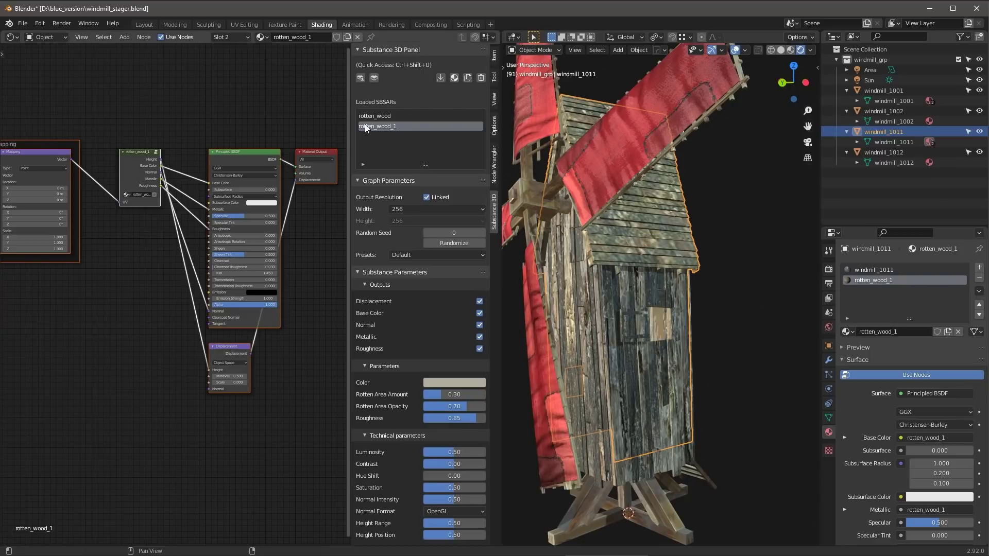
Rotate the roof texture 90° on the Mapping node's Z axis and set output width to 1024
mouse_move(685, 331)
middle_mouse_down()
mouse_move(675, 317)
mouse_move(684, 317)
middle_mouse_up()
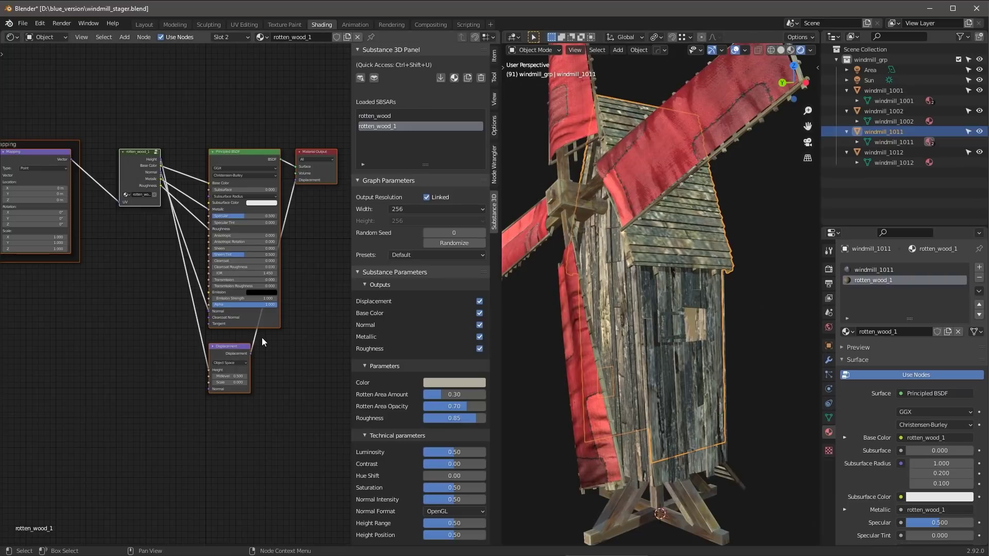
middle_click_drag(261, 392, 184, 341, "ctrl")
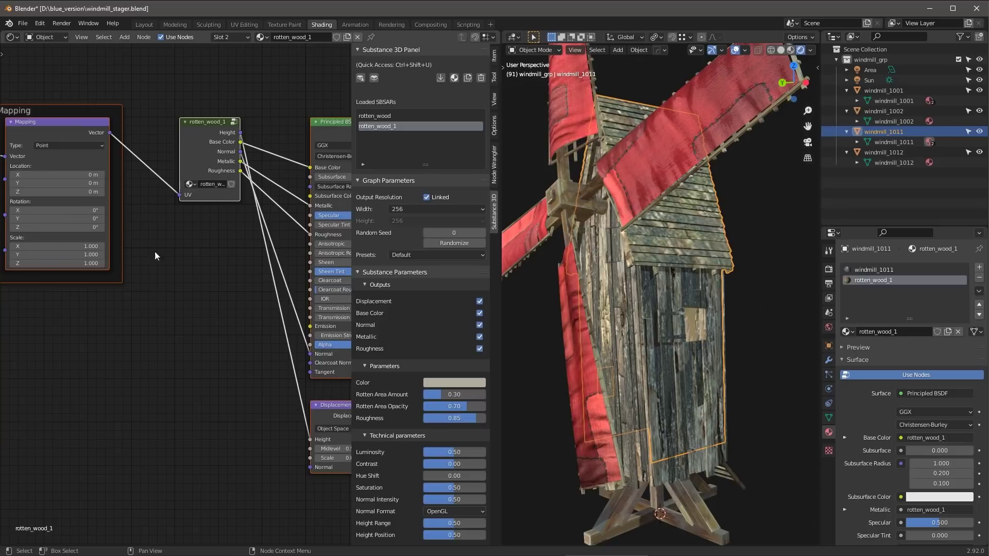
middle_click_drag(155, 255, 221, 262)
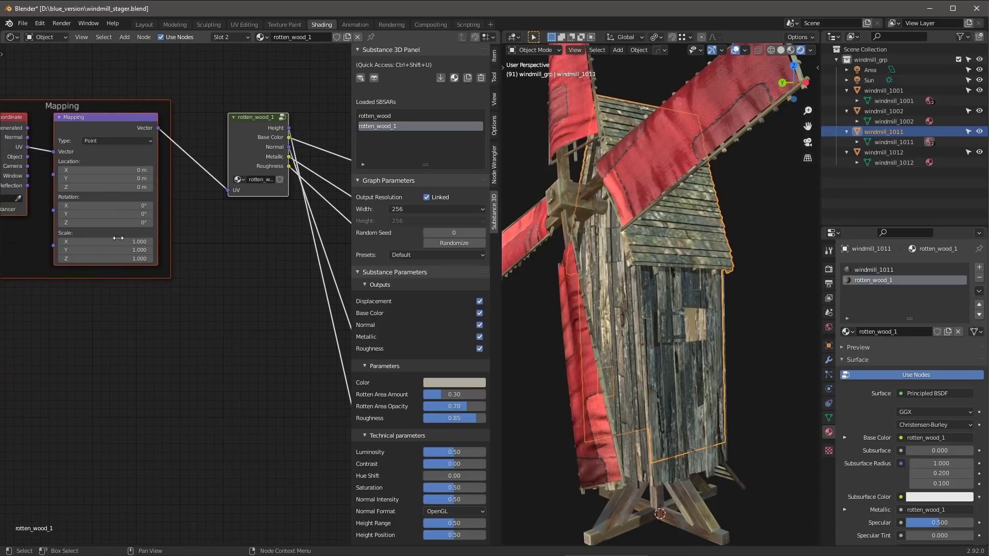
left_click(146, 224)
type("90")
key("Return")
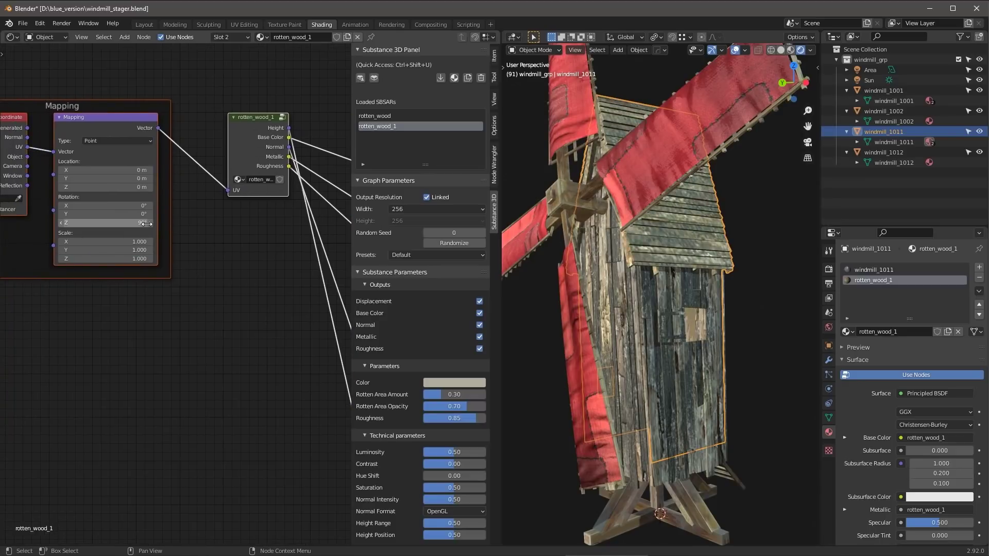
left_click(428, 209)
left_click(412, 273)
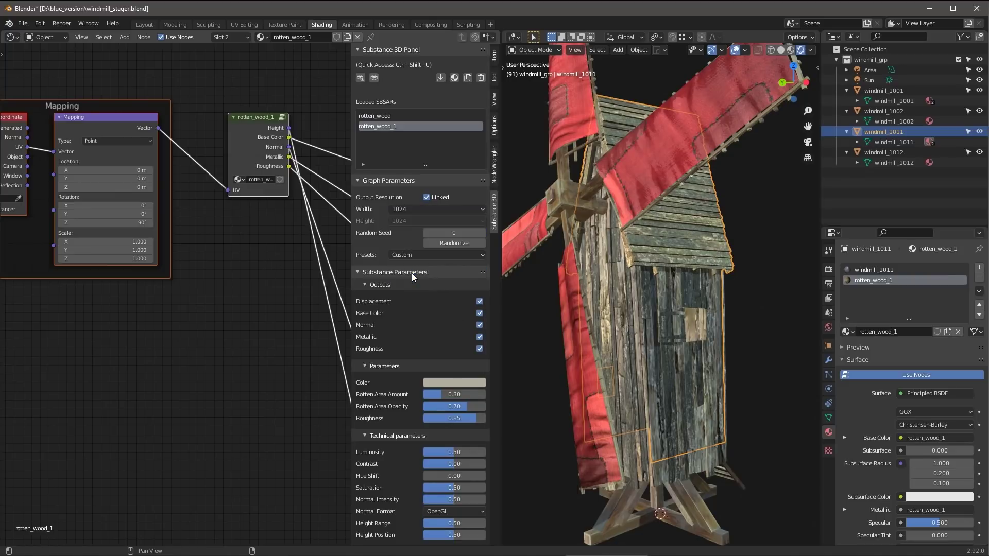
Darken the Substance colour to value 0.050 and raise Rotten Area Amount to 0.58
middle_click_drag(750, 289, 523, 407)
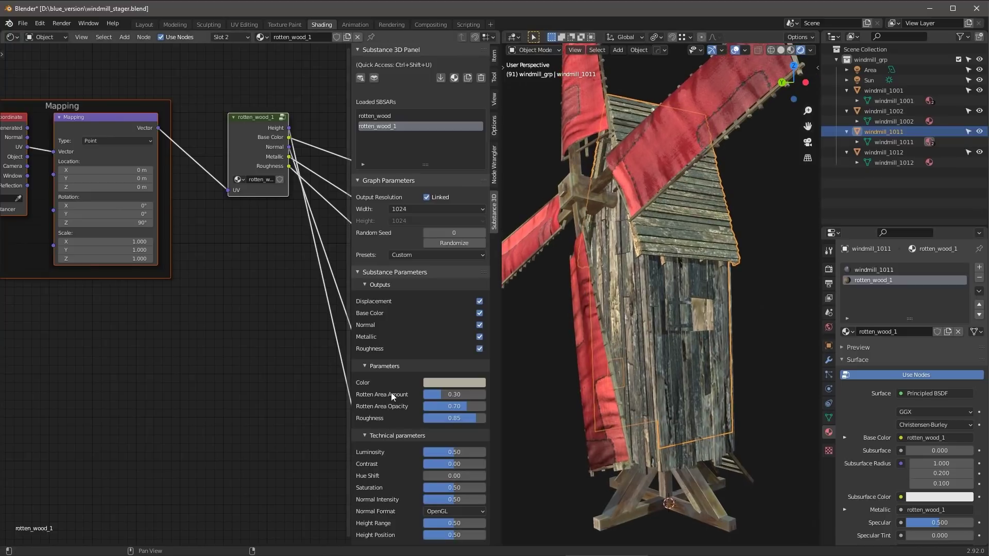
left_click(435, 383)
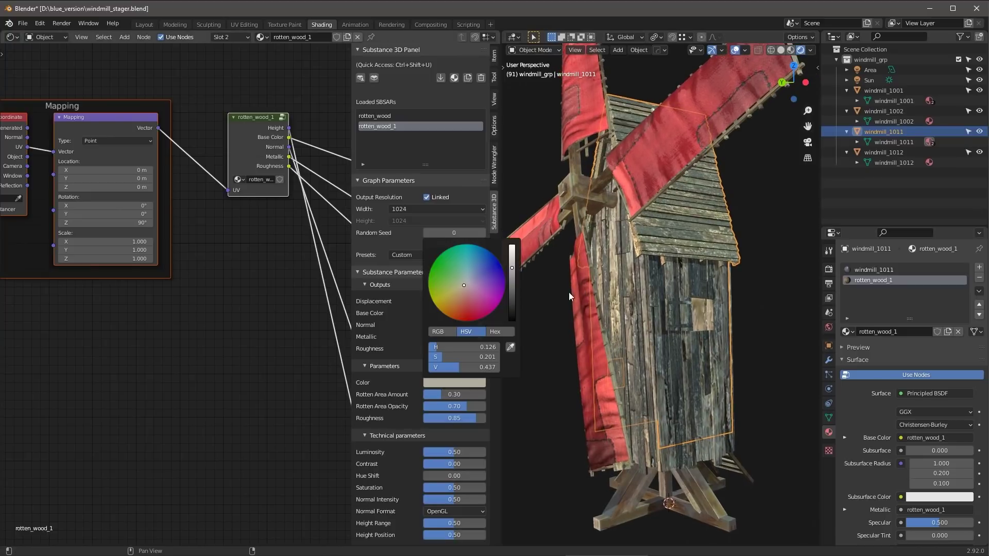
left_click(444, 384)
left_click_drag(512, 292, 511, 303)
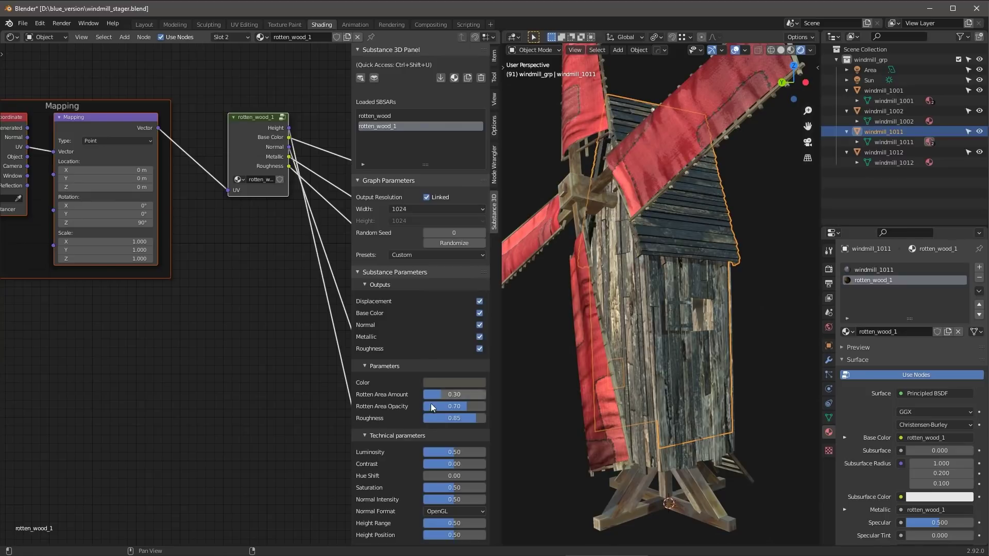
mouse_move(442, 395)
left_mouse_down()
mouse_move(482, 395)
mouse_move(459, 394)
left_mouse_up()
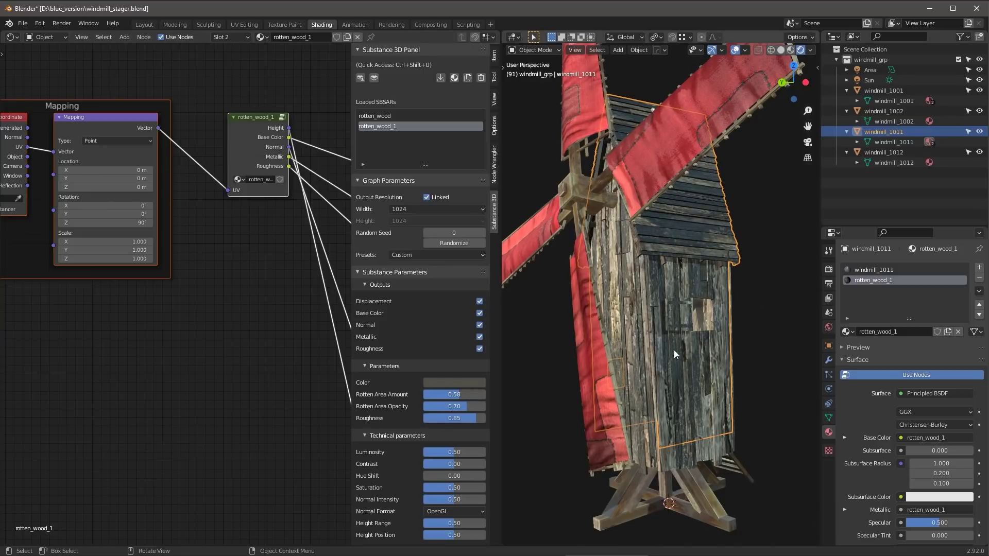
left_click(779, 329)
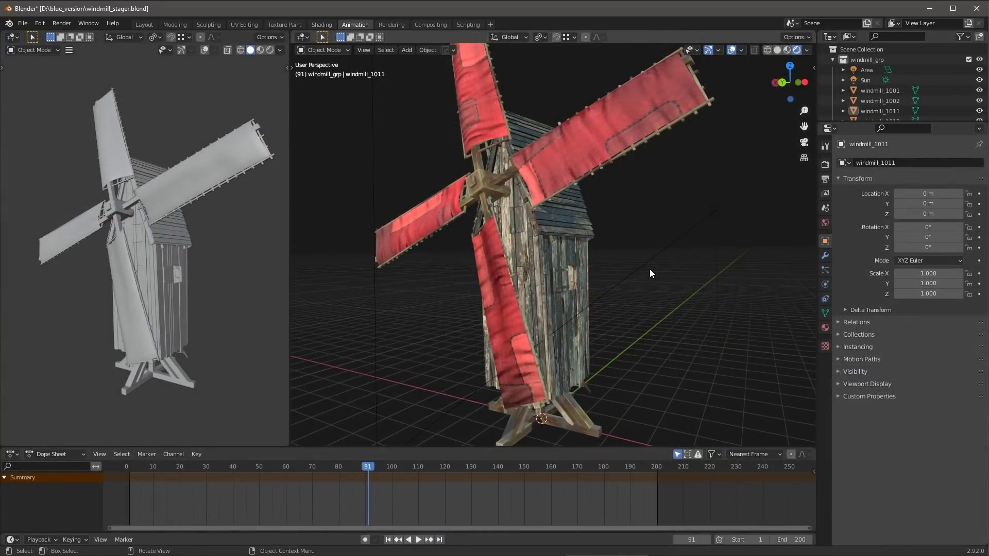
Show the viewport sidebar's Substance 3D settings for the roof material
middle_click_drag(684, 243, 668, 249)
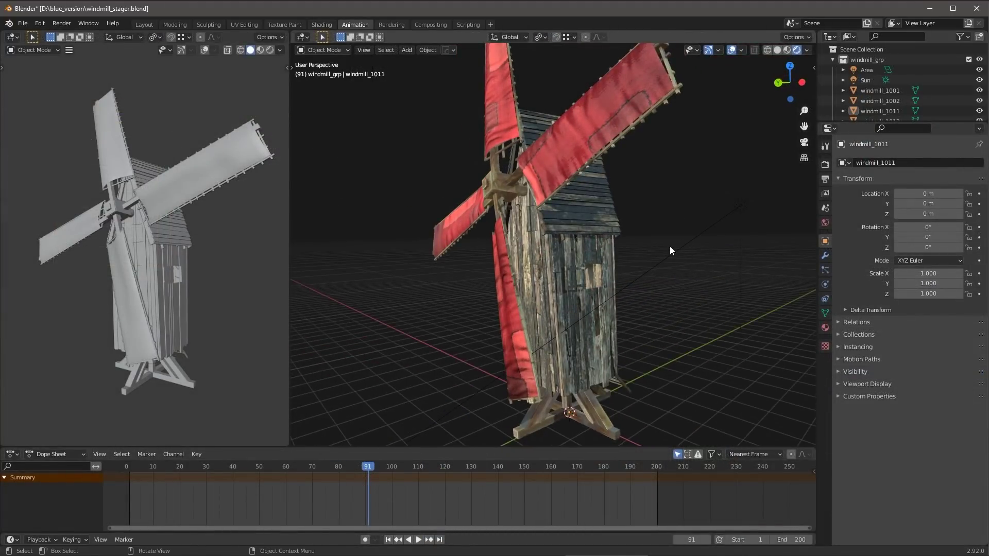
middle_click_drag(667, 240, 697, 212)
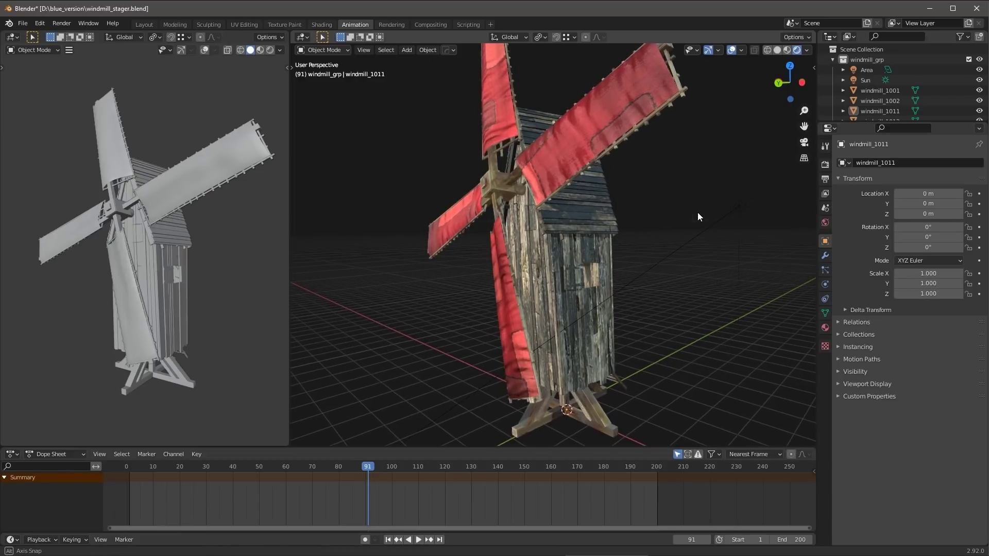
key("n")
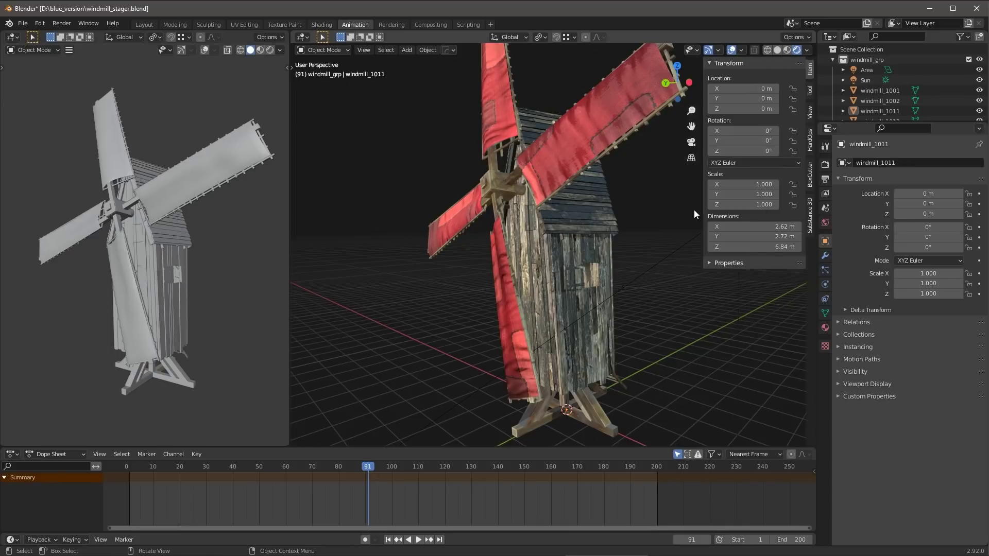
left_click(810, 215)
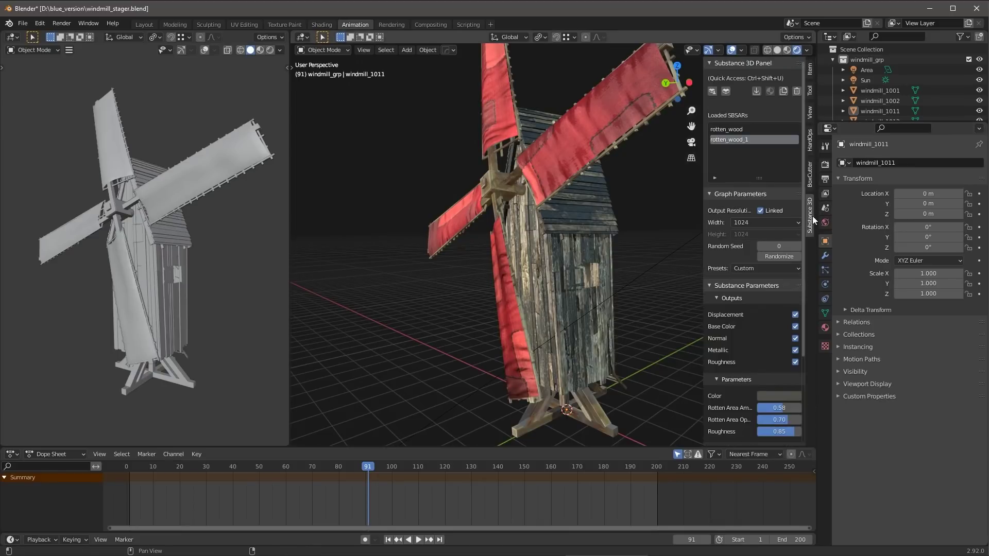
scroll(608, 227, "up", 5)
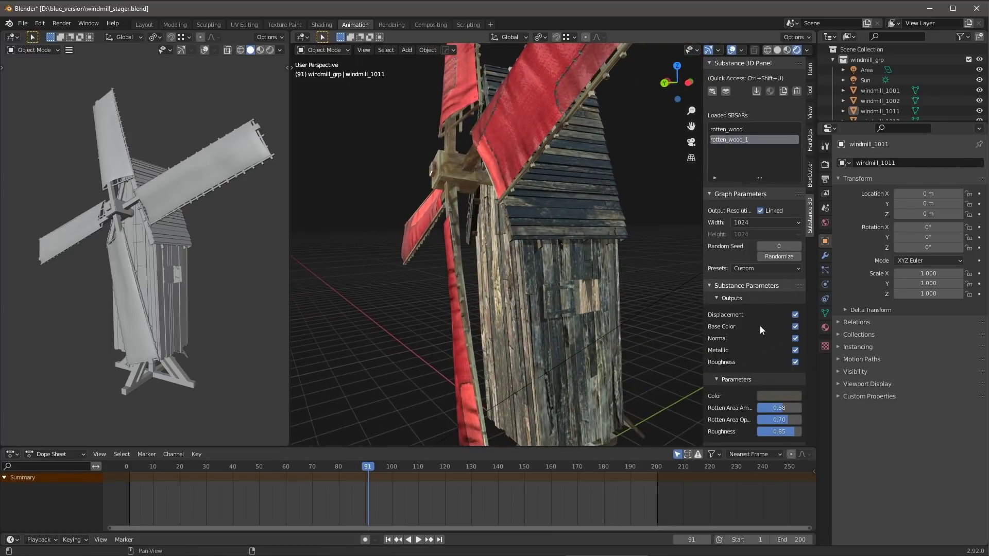
scroll(768, 335, "down", 2)
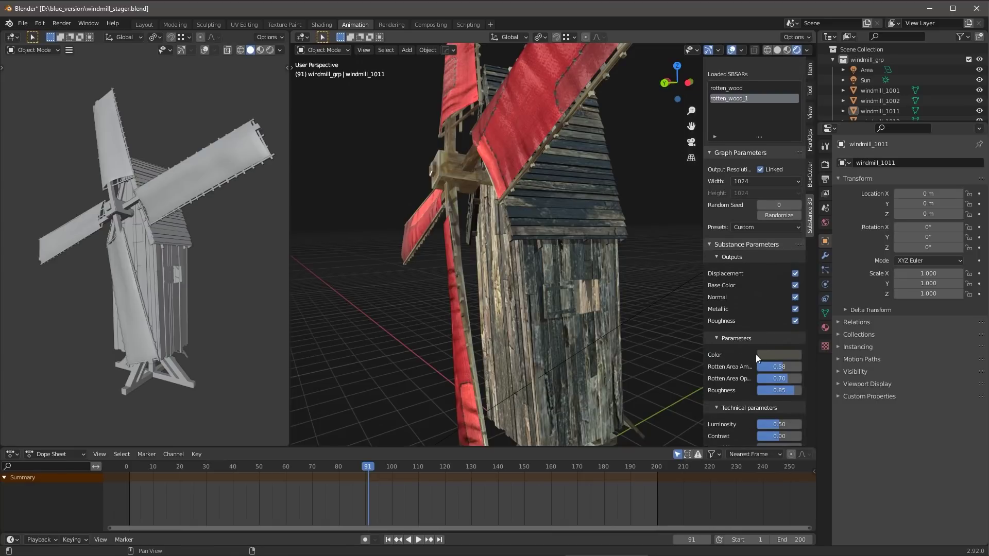
Brighten the rotten_wood_1 Color to a muted blue with value 0.384
left_click(762, 355)
mouse_move(845, 269)
left_mouse_down()
mouse_move(845, 244)
mouse_move(803, 245)
left_mouse_up()
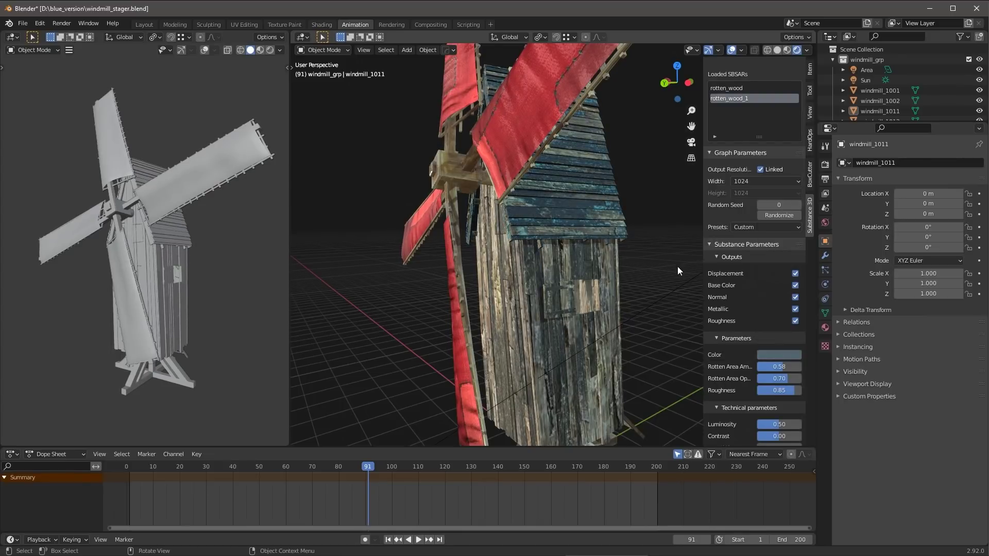
middle_click_drag(657, 274, 635, 255)
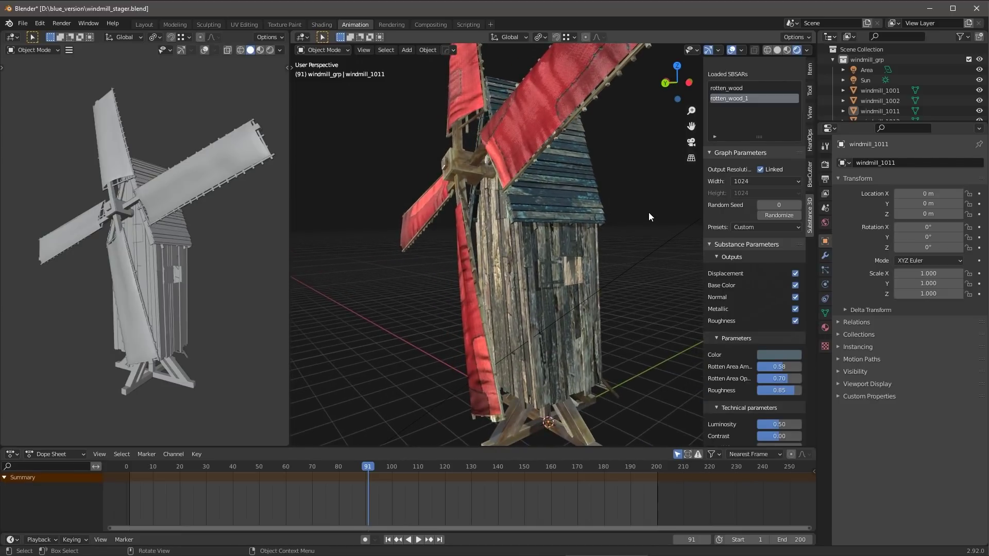